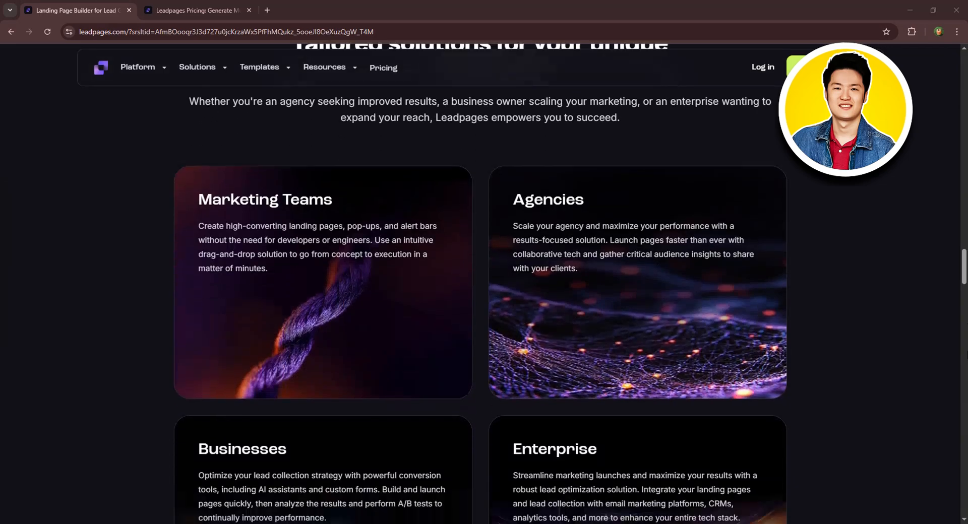
pyautogui.scroll(-6, 957, 421)
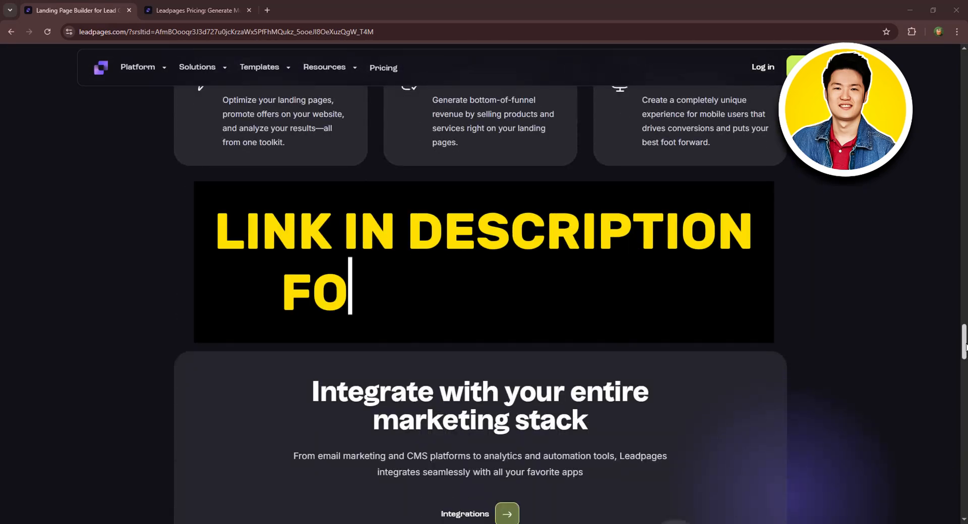
# Browse the Platform, Solutions, Templates and Resources menus, then switch to the Leadpages Pricing tab.
pyautogui.scroll(20, 841, 224)
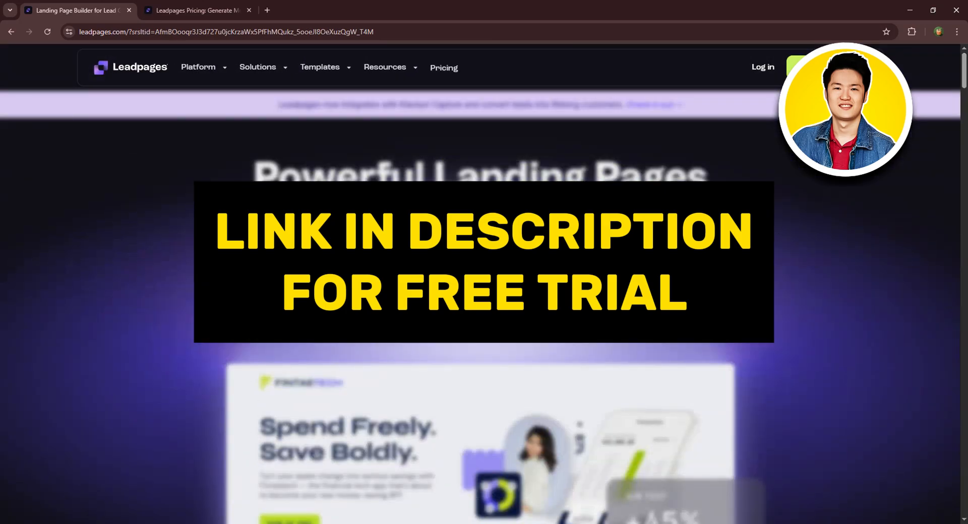
pyautogui.click(204, 69)
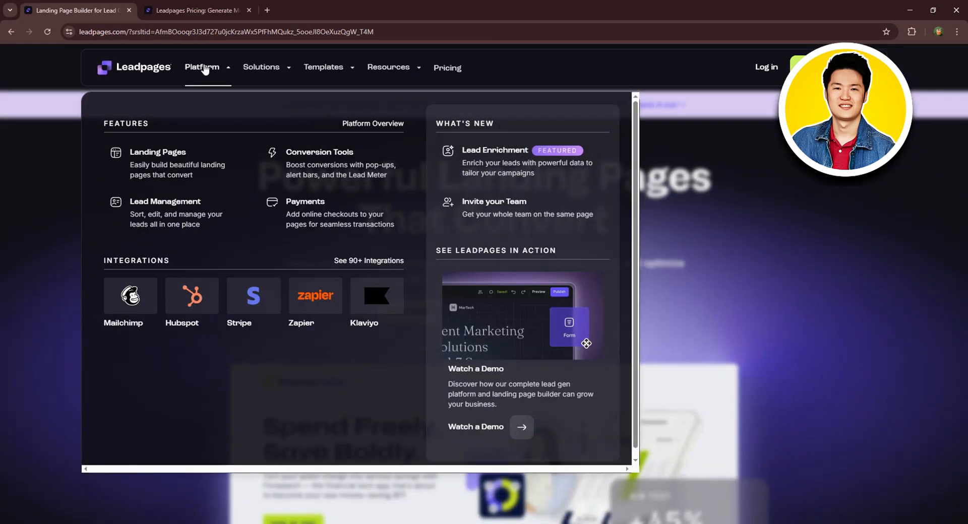
pyautogui.click(266, 66)
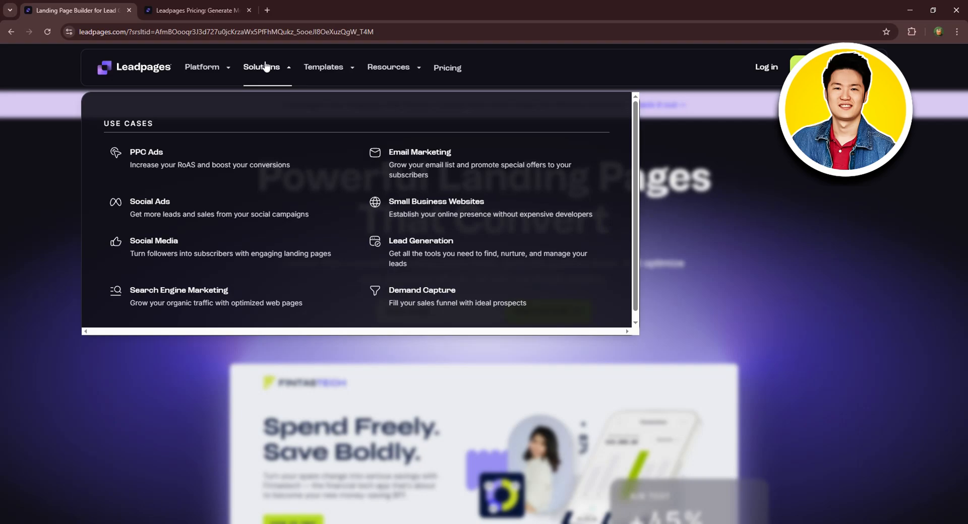
pyautogui.click(325, 68)
pyautogui.click(422, 70)
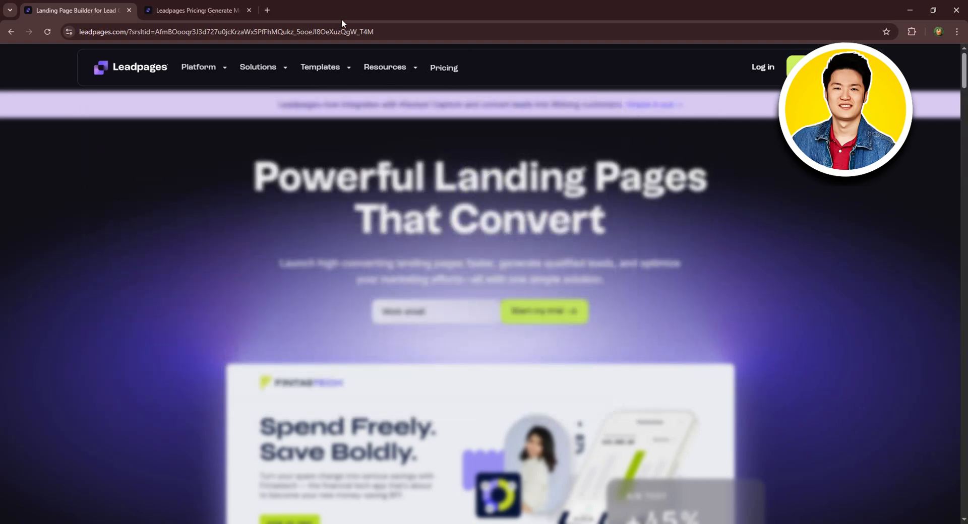
pyautogui.click(199, 6)
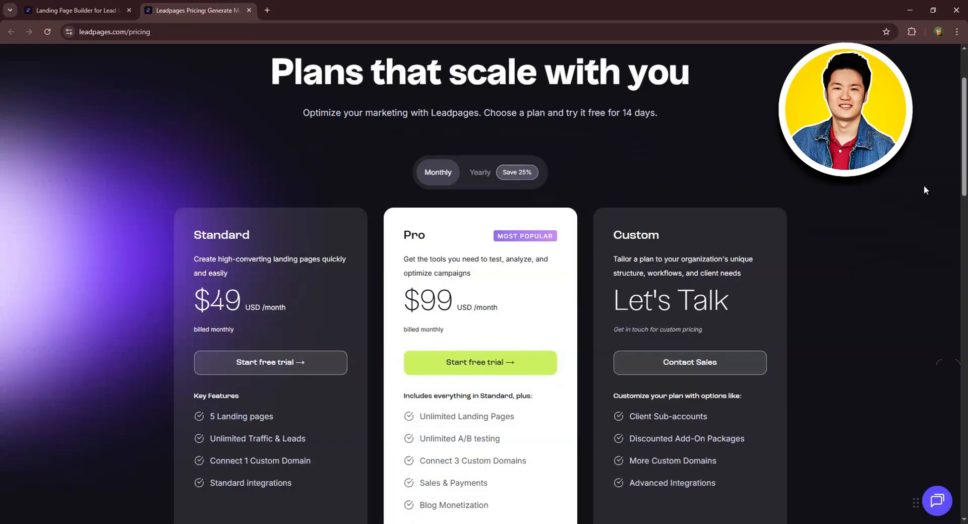
# Switch pricing to yearly billing ($37 Standard, $74 Pro) and go back to the home page tab.
pyautogui.scroll(-1, 924, 186)
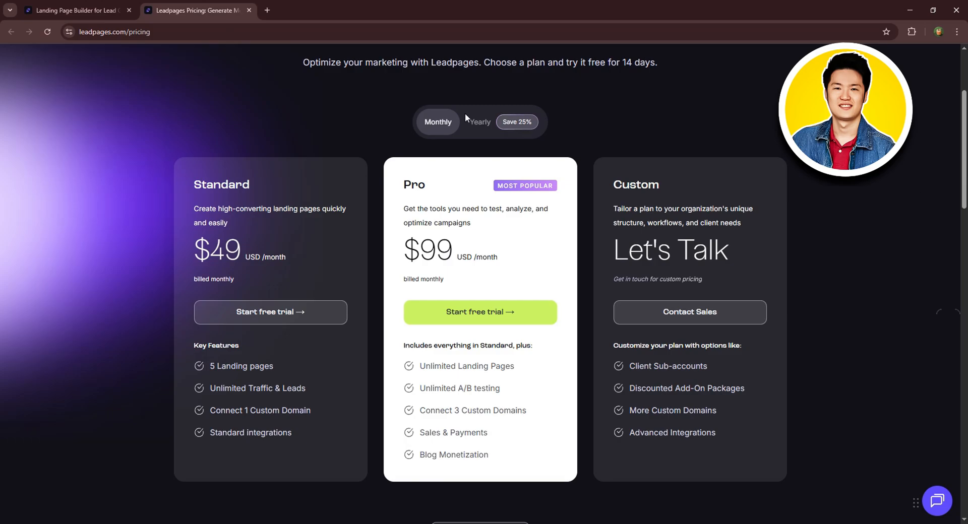
pyautogui.click(493, 128)
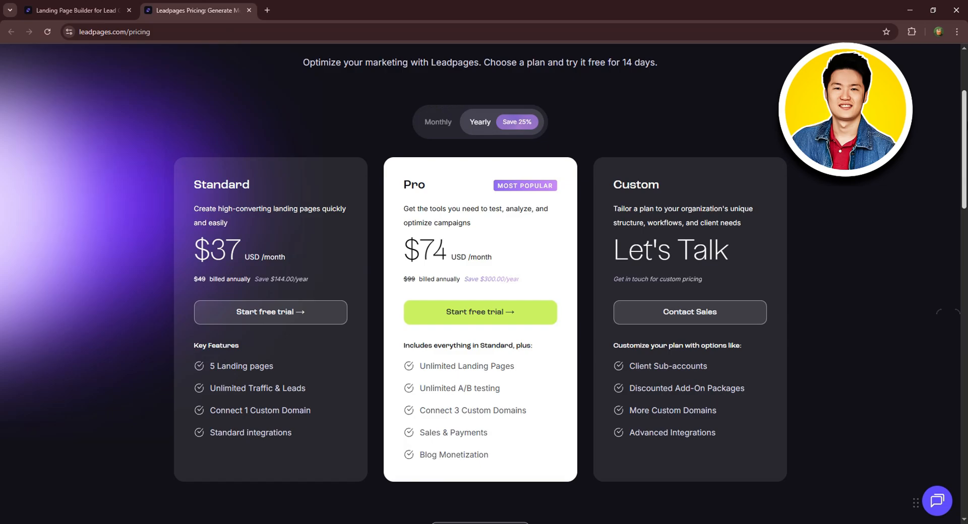
pyautogui.moveTo(966, 127); pyautogui.dragTo(967, 86)
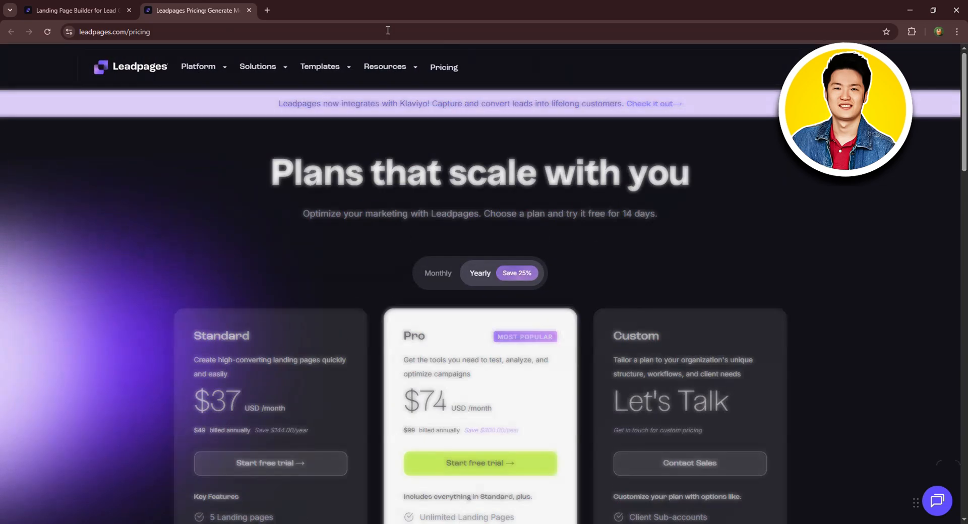
pyautogui.click(85, 12)
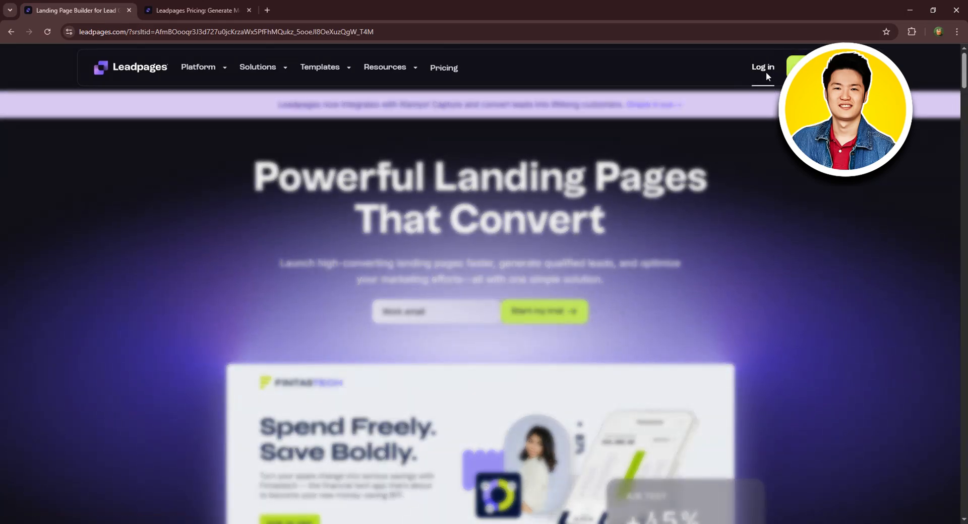
# Log in with the linked Google account and open Sites from the expanded add-ons list.
pyautogui.click(764, 71)
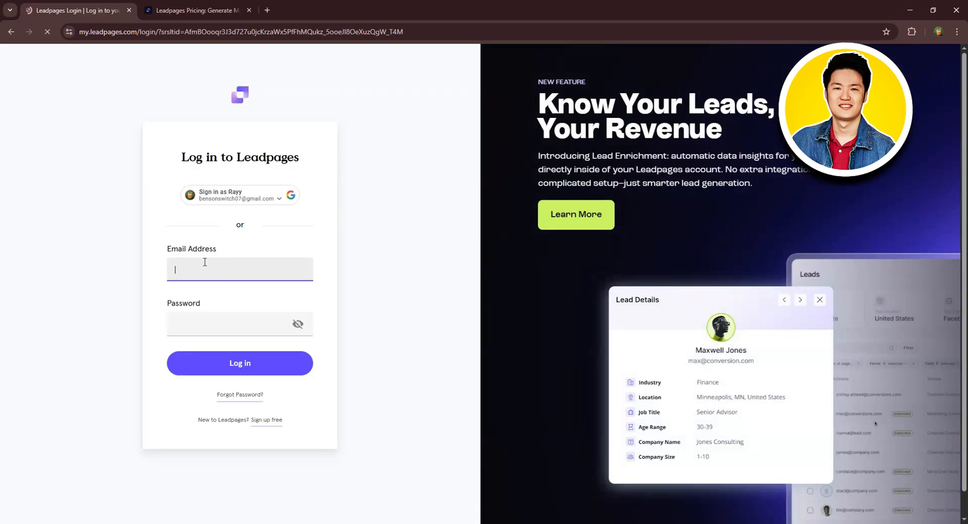
pyautogui.click(237, 192)
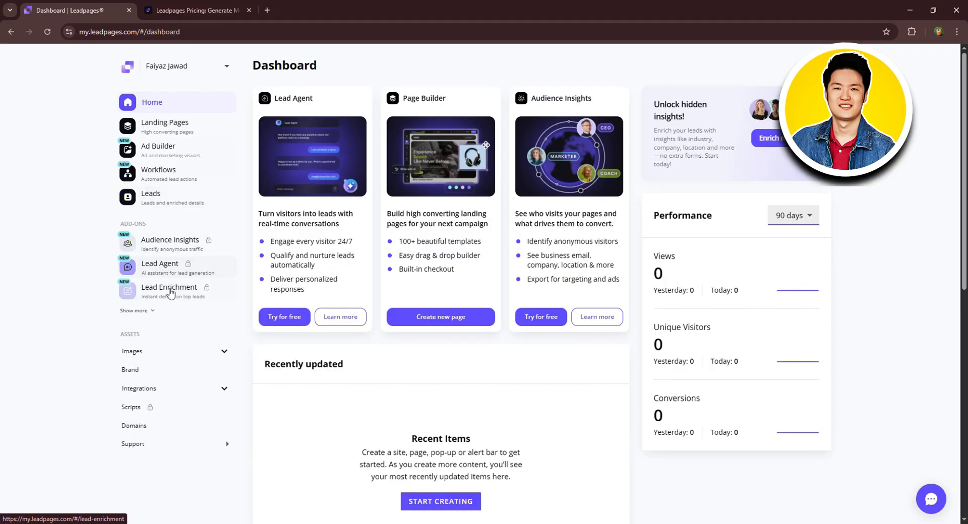
pyautogui.click(151, 311)
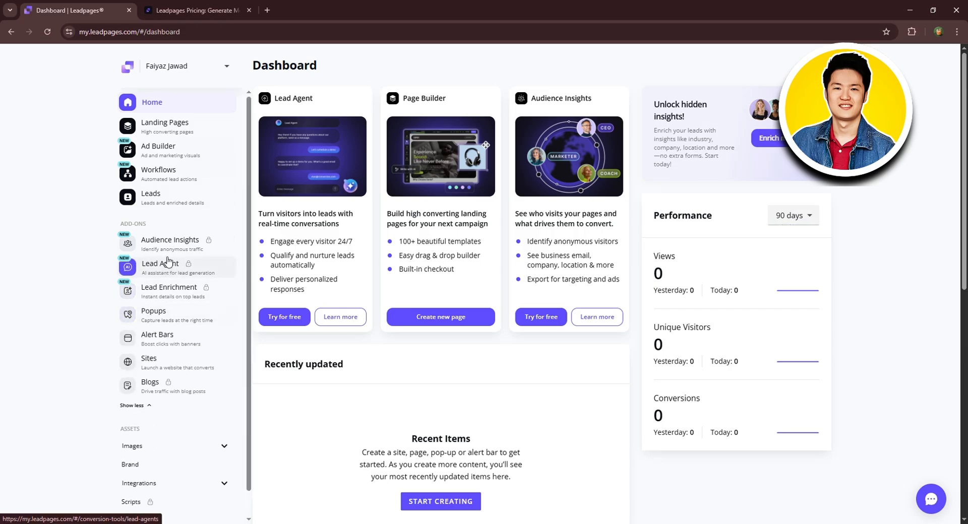
pyautogui.scroll(-1, 168, 262)
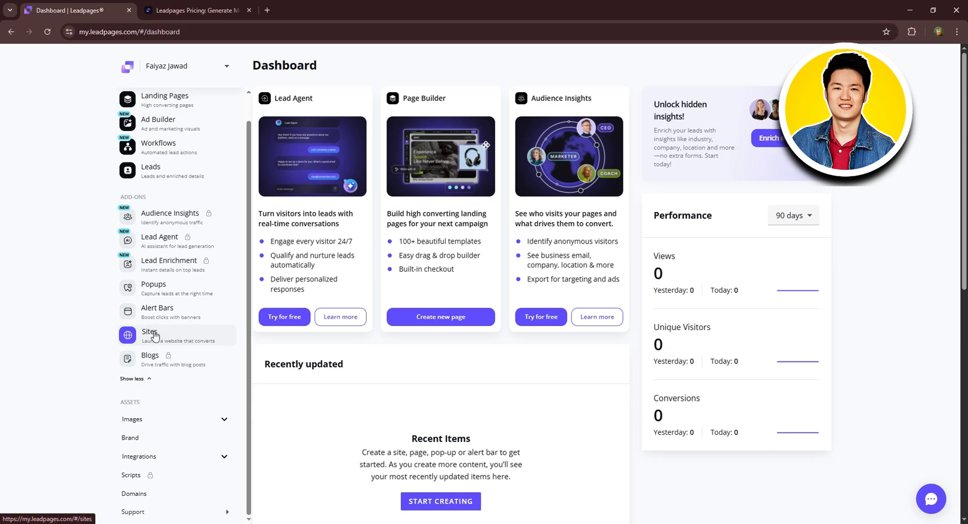
pyautogui.click(148, 336)
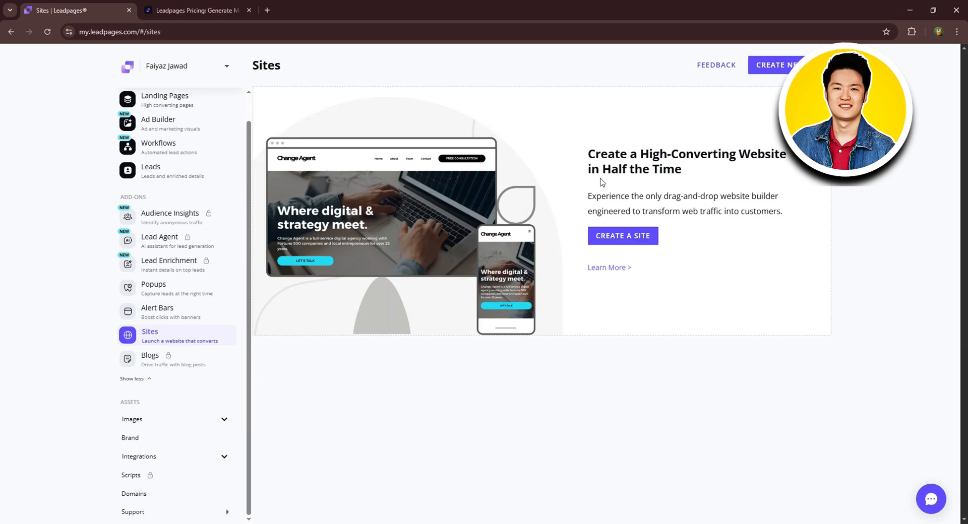
# Start a new site and filter the templates to the Business & Marketing industry.
pyautogui.click(630, 236)
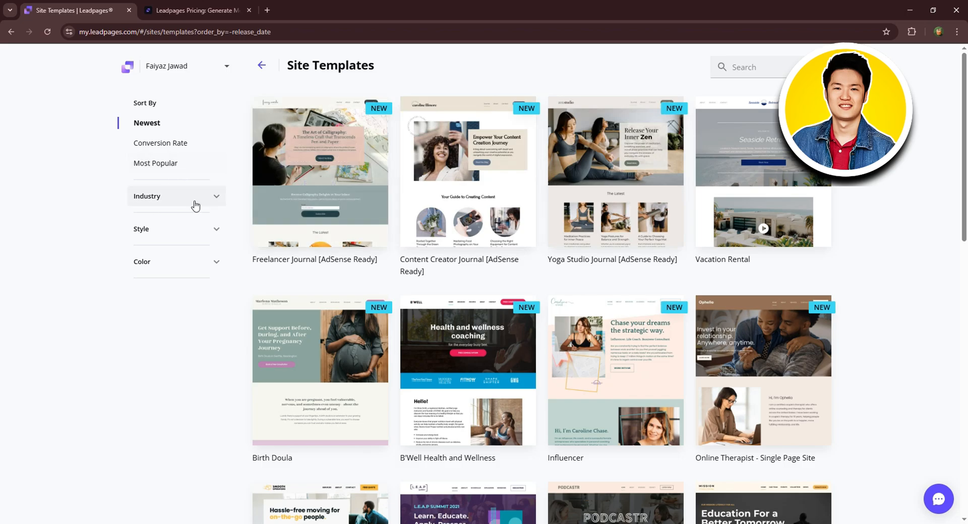
pyautogui.click(176, 200)
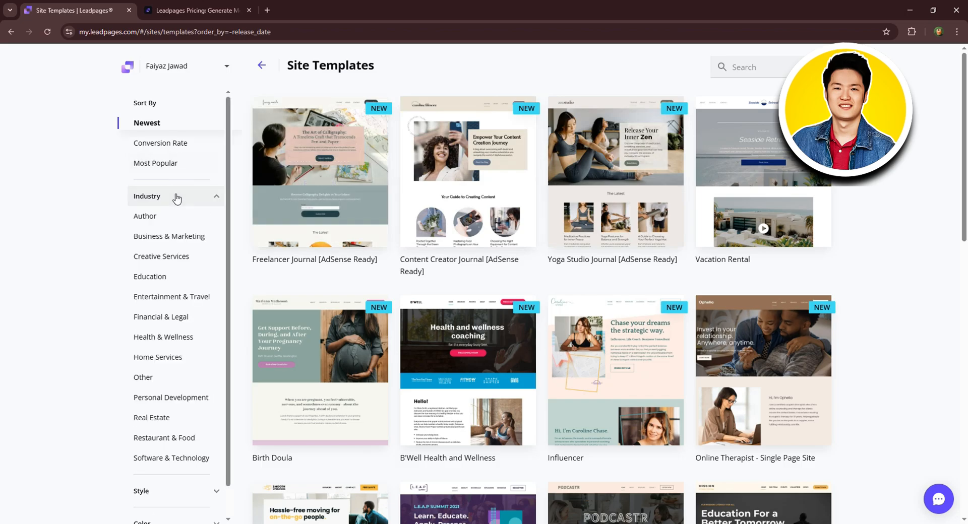
pyautogui.scroll(-1, 176, 307)
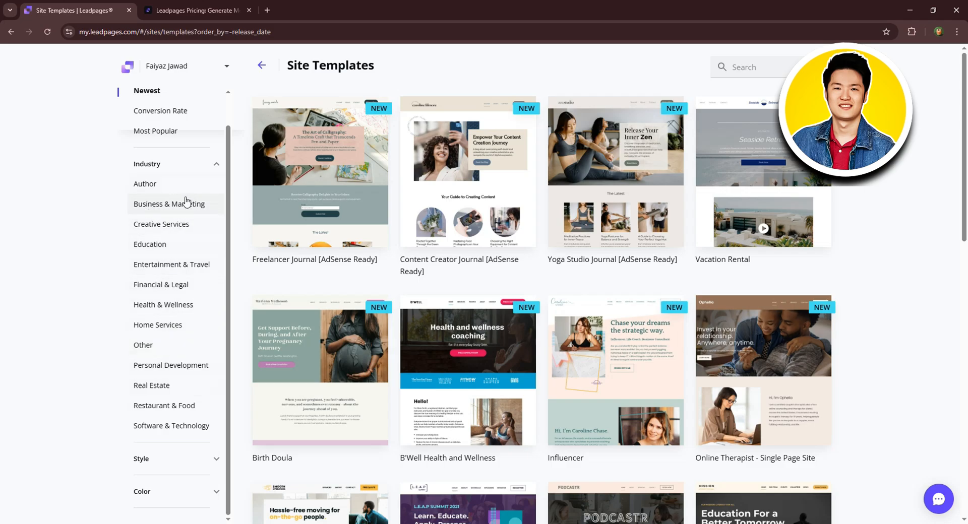
pyautogui.click(173, 206)
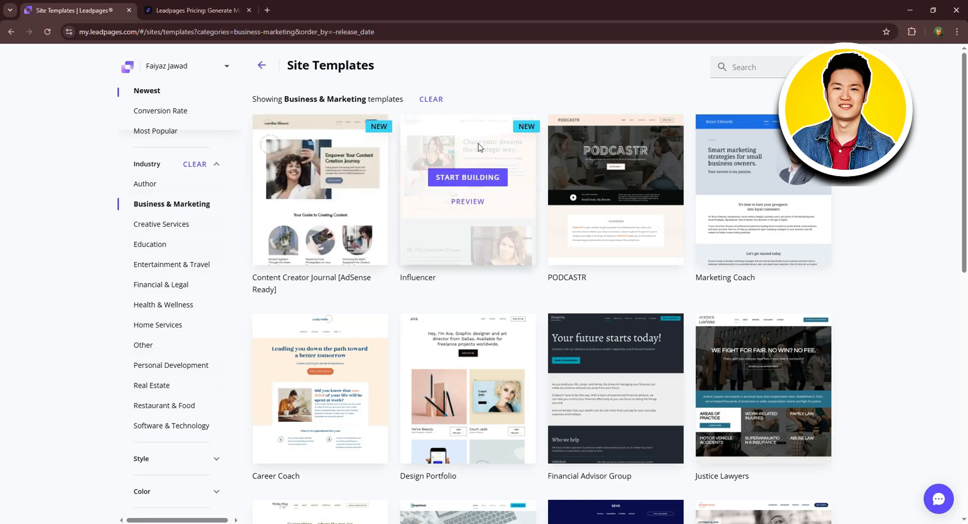
# Find the PODCASTR template in the list and open its preview.
pyautogui.scroll(-1, 777, 238)
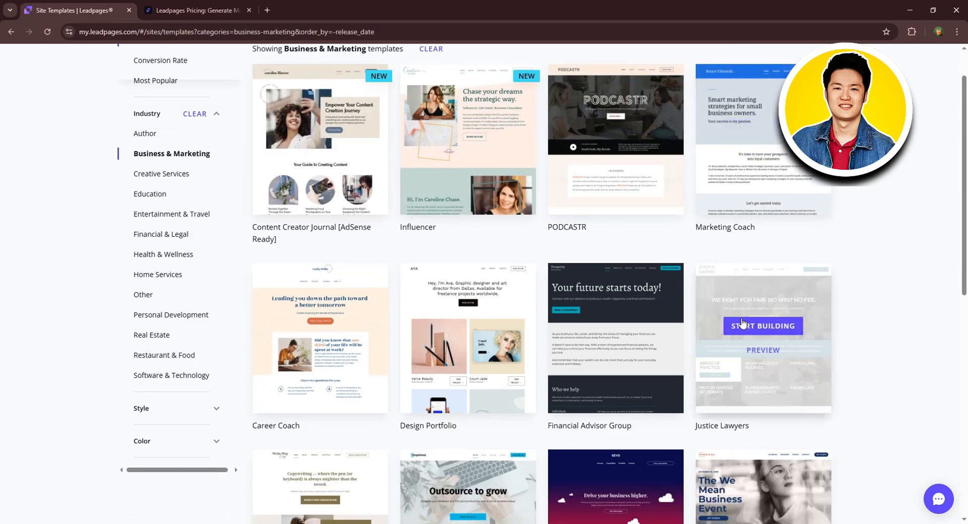
pyautogui.scroll(-3, 579, 322)
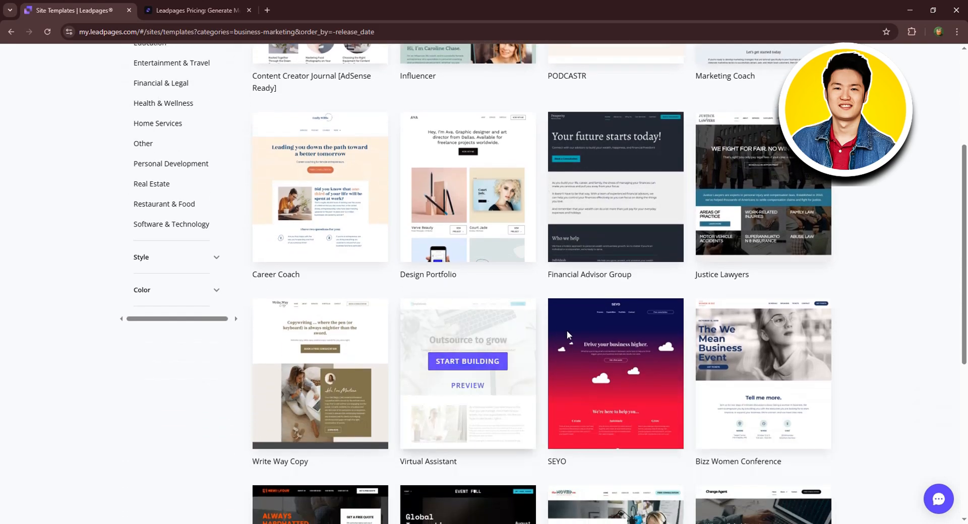
pyautogui.scroll(-3, 816, 333)
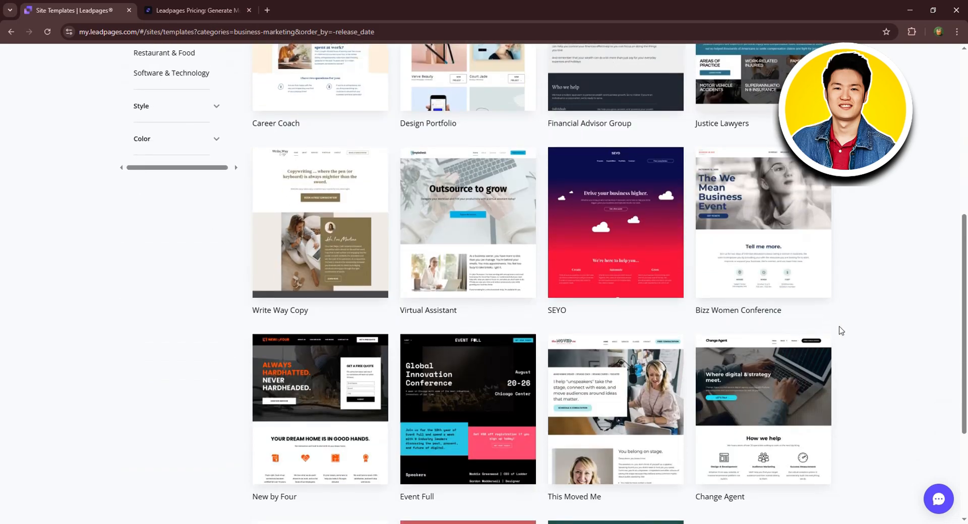
pyautogui.scroll(-3, 835, 330)
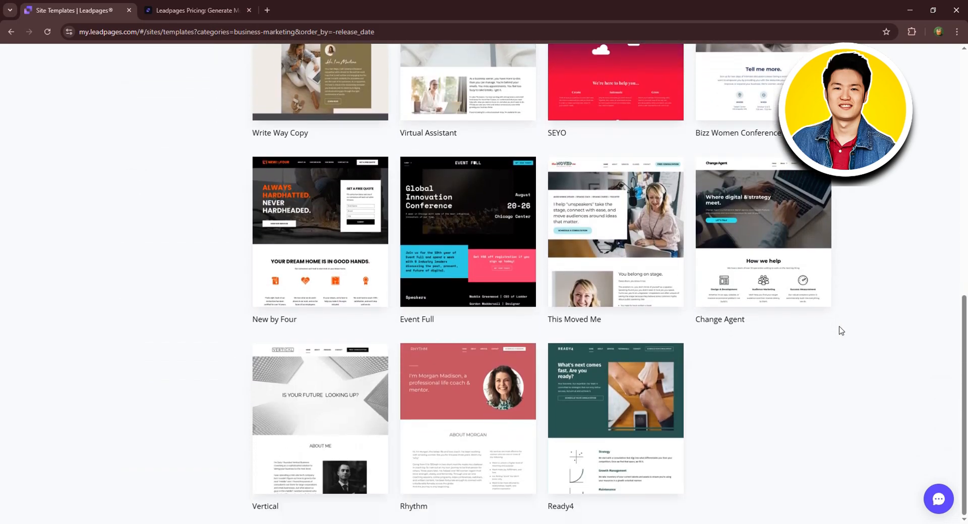
pyautogui.scroll(10, 841, 330)
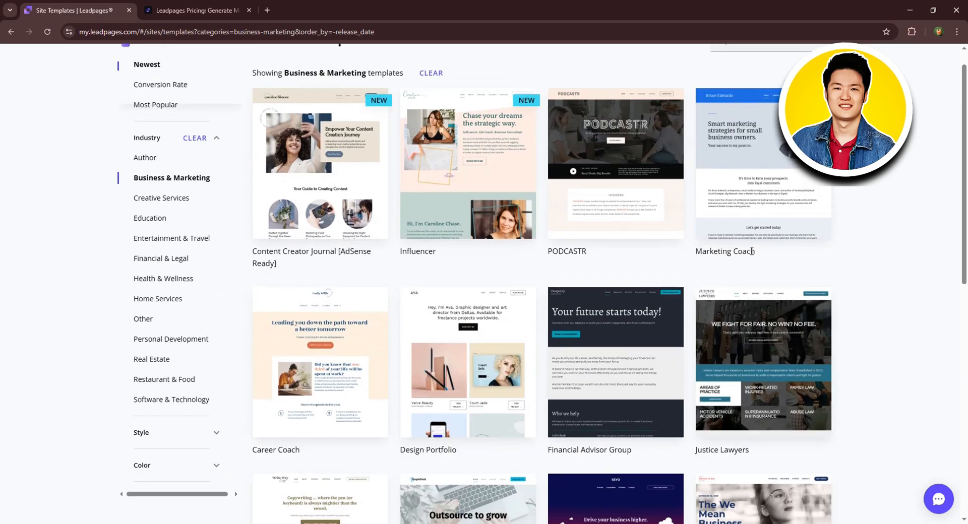
pyautogui.moveTo(615, 181)
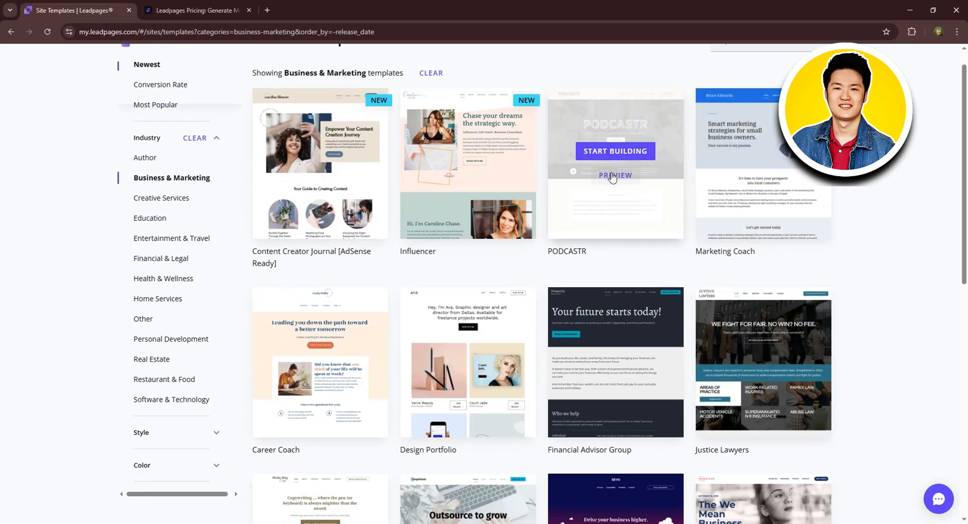
pyautogui.click(612, 175)
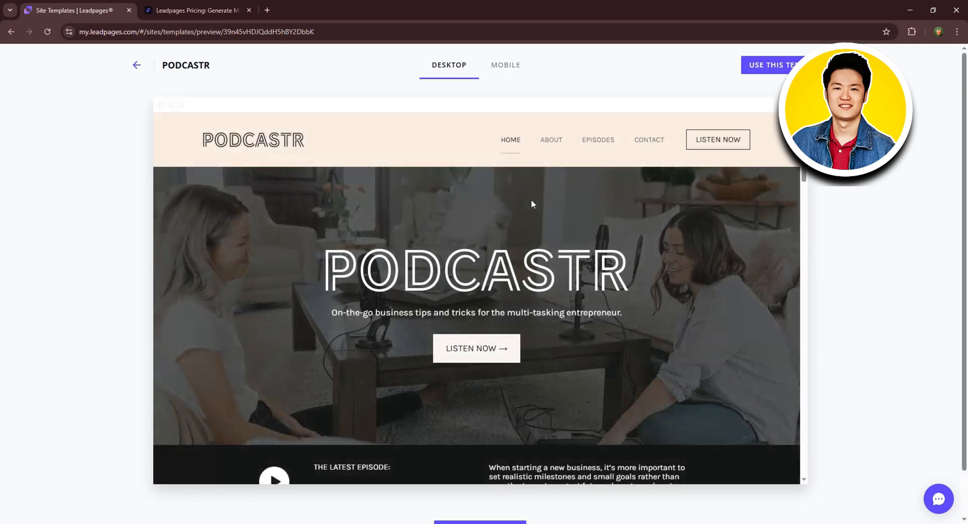
# Scroll through the PODCASTR preview and choose Use This Template.
pyautogui.scroll(-10, 531, 203)
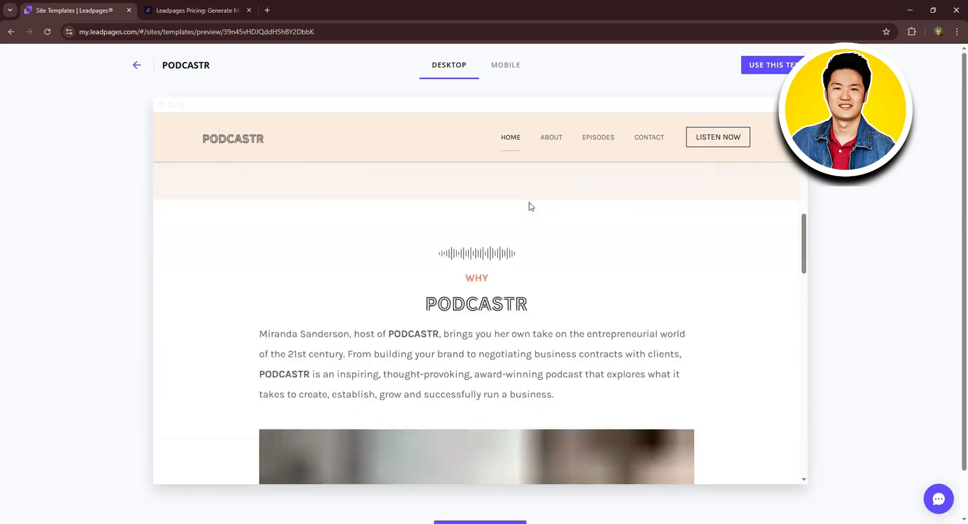
pyautogui.scroll(-10, 531, 206)
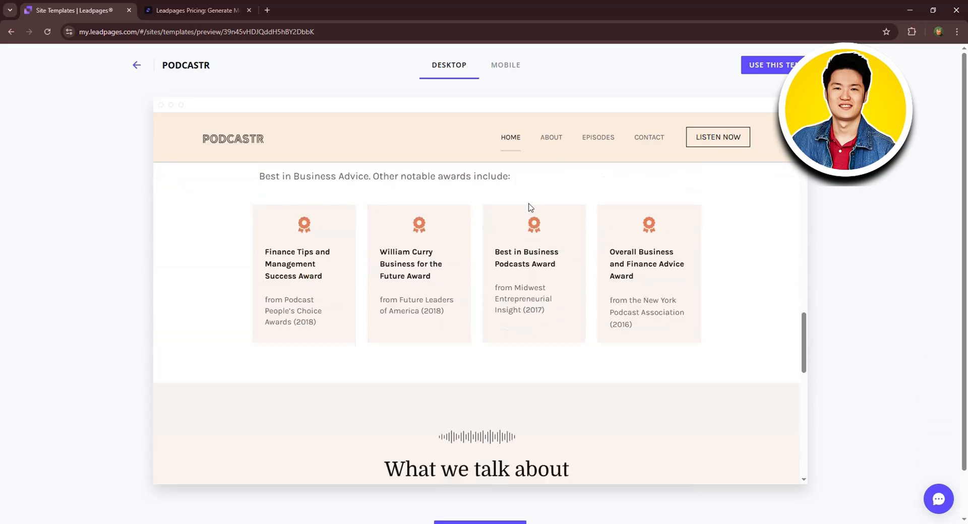
pyautogui.scroll(10, 530, 207)
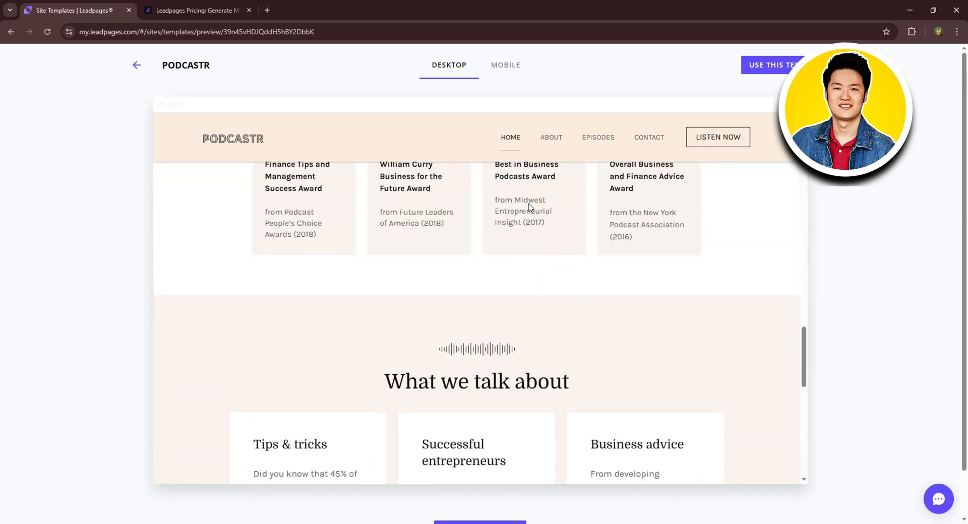
pyautogui.scroll(10, 529, 204)
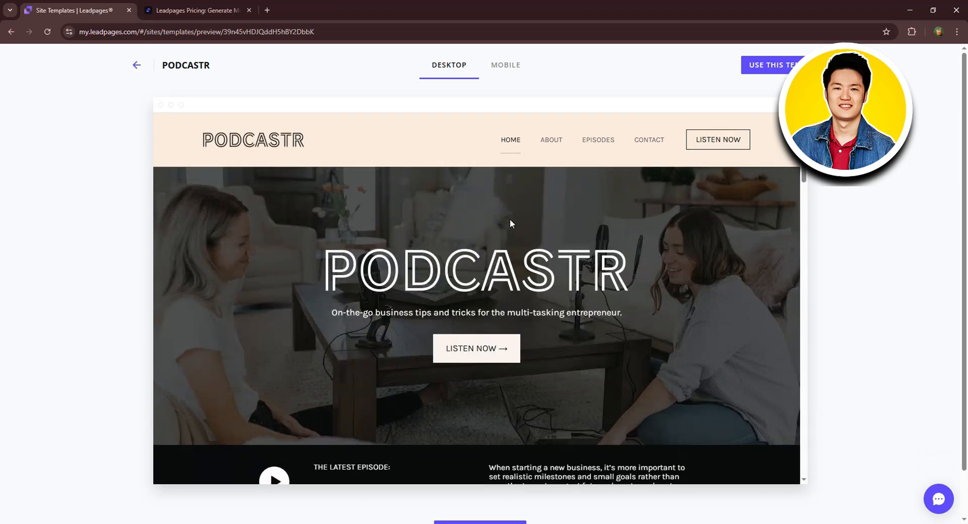
pyautogui.click(789, 66)
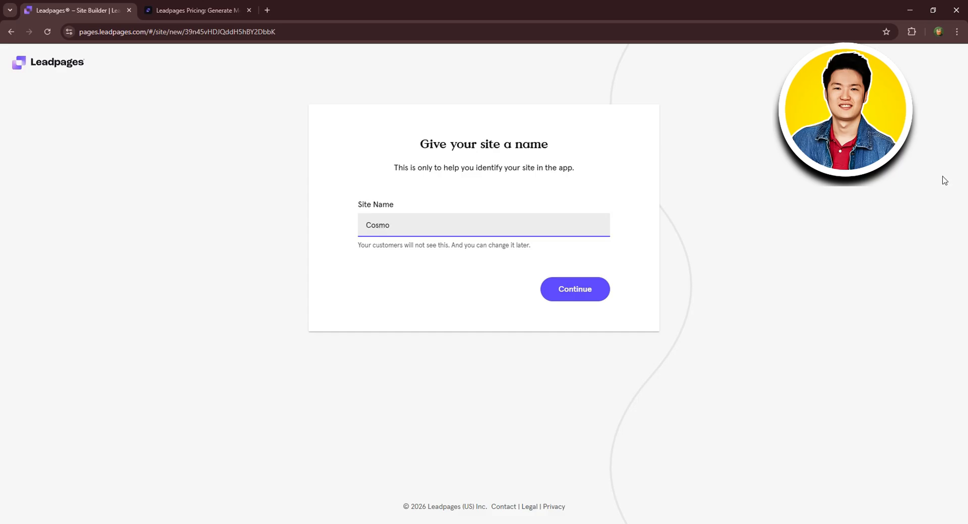
# Confirm Cosmo as the site name, cancel a name edit, and select the header logo.
pyautogui.click(575, 288)
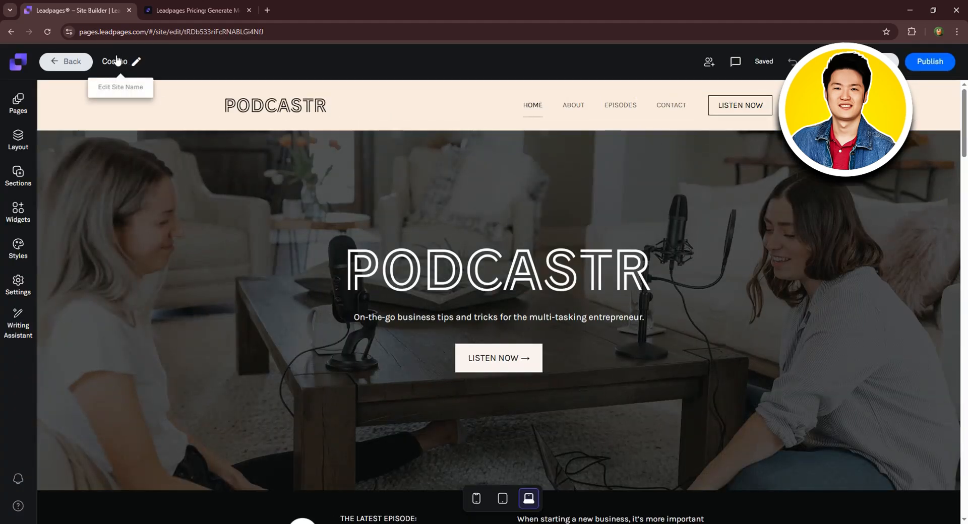
pyautogui.click(136, 62)
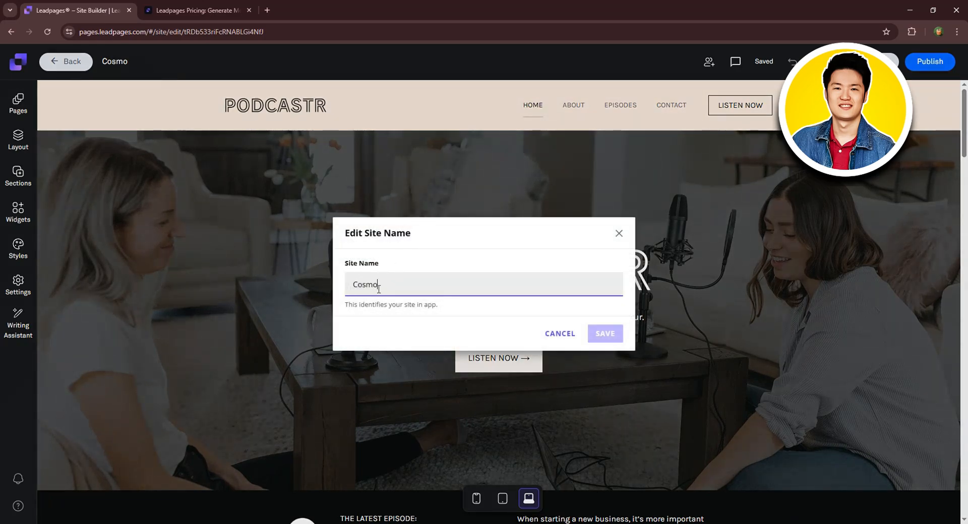
pyautogui.click(556, 333)
pyautogui.click(271, 109)
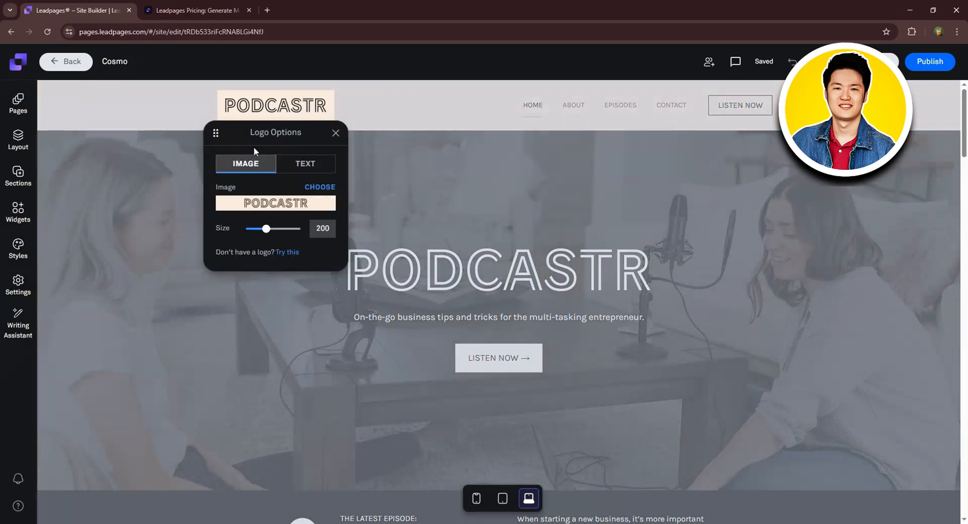
# Toggle the logo type to Text and back to Image, then open the Images library.
pyautogui.click(283, 167)
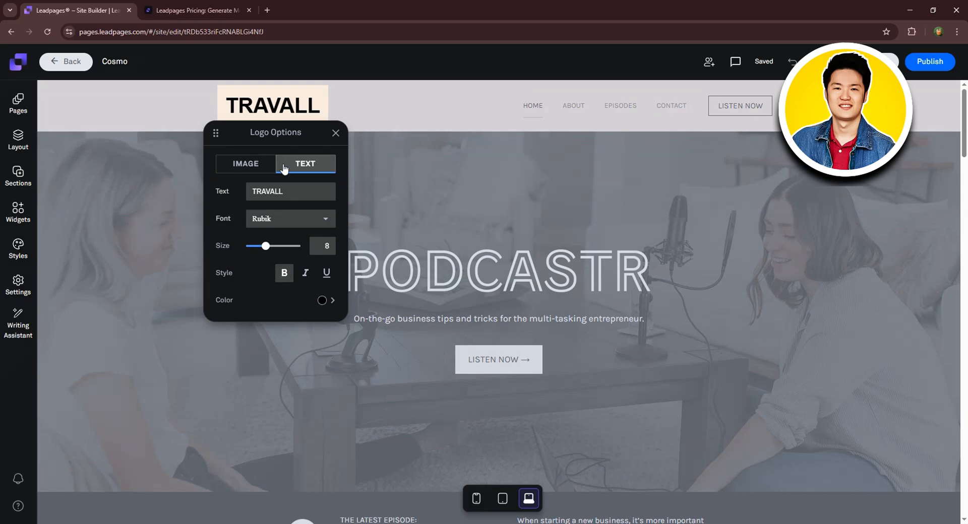
pyautogui.click(253, 168)
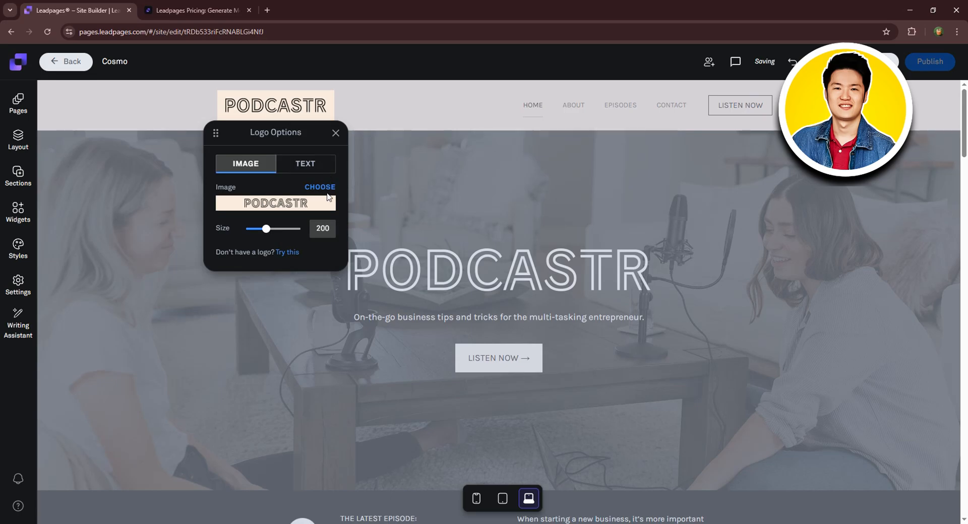
pyautogui.click(327, 187)
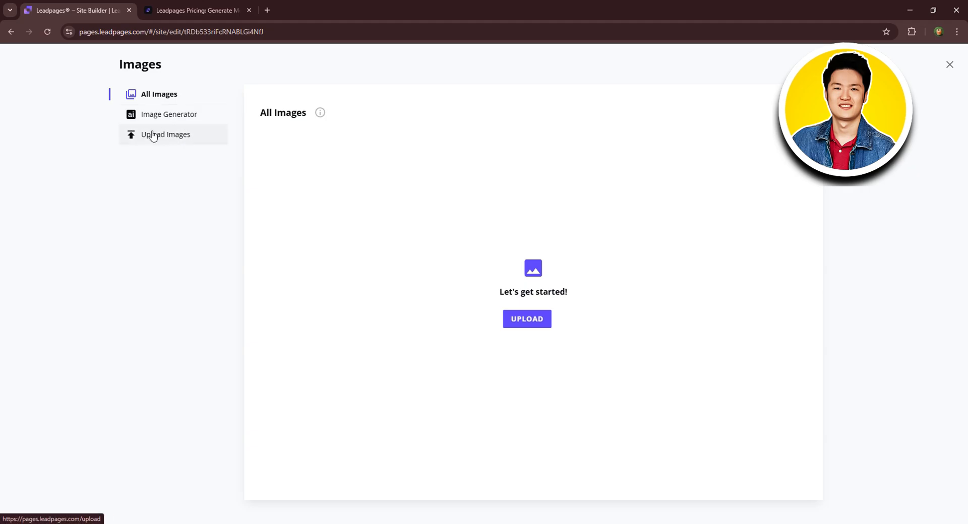
# Upload logo.png from the cosmo folder to the image library.
pyautogui.click(516, 325)
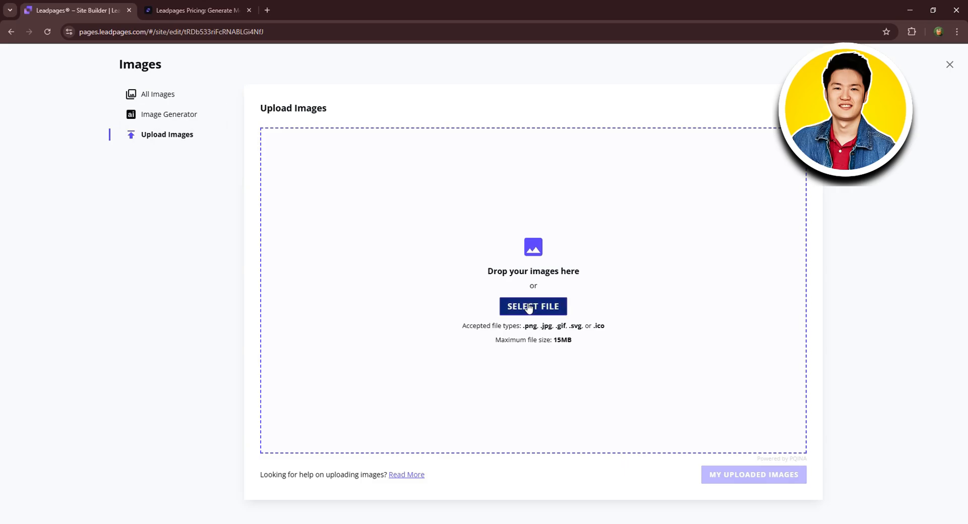
pyautogui.click(528, 309)
pyautogui.scroll(1, 78, 118)
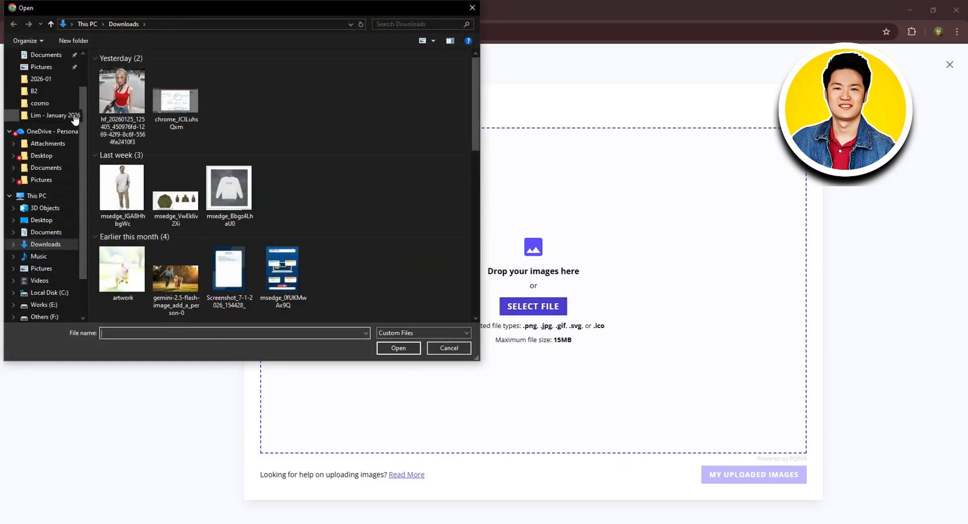
pyautogui.click(59, 102)
pyautogui.click(247, 99)
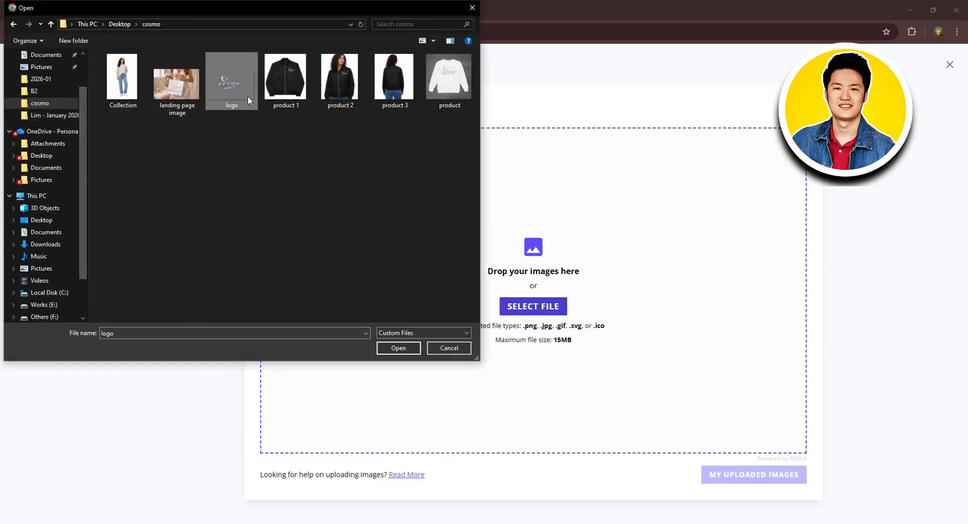
pyautogui.click(401, 349)
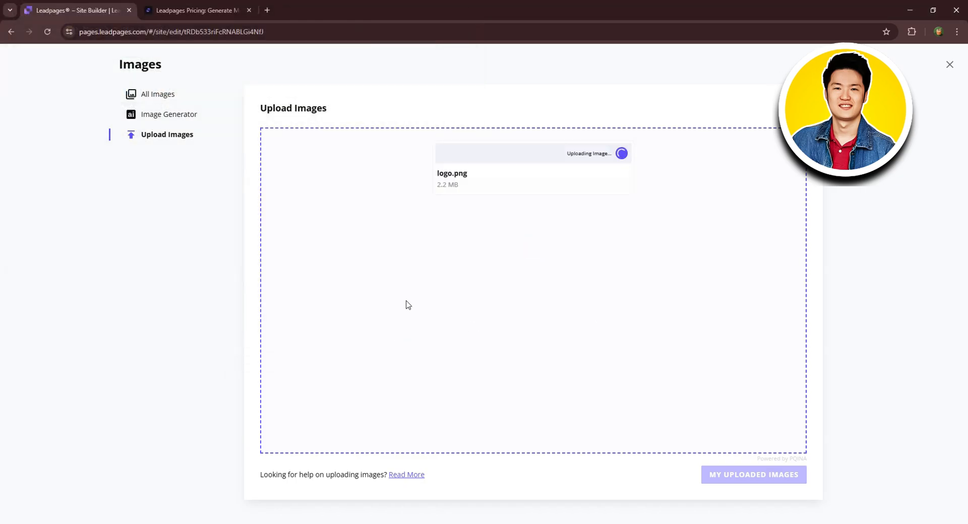
# Name the uploaded logo.png 'Logo' and insert it as the header logo.
pyautogui.click(751, 479)
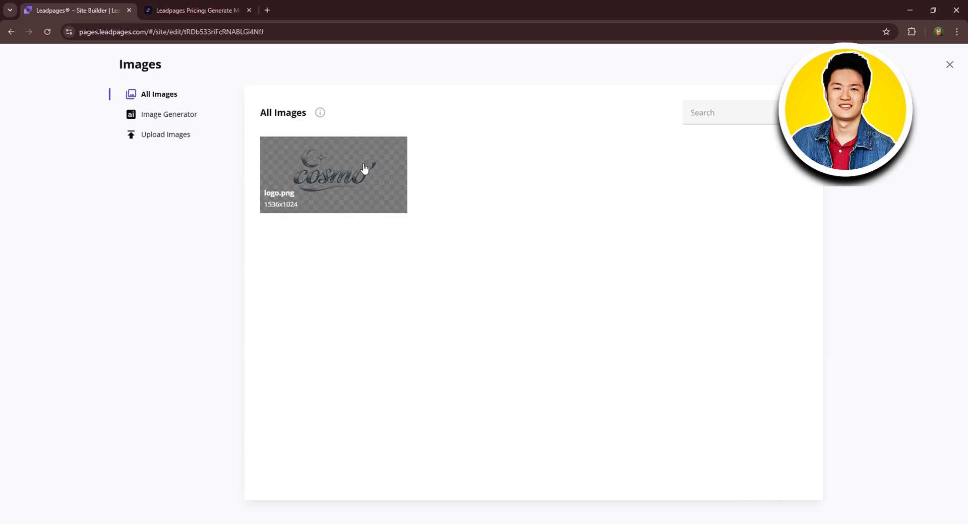
pyautogui.click(325, 192)
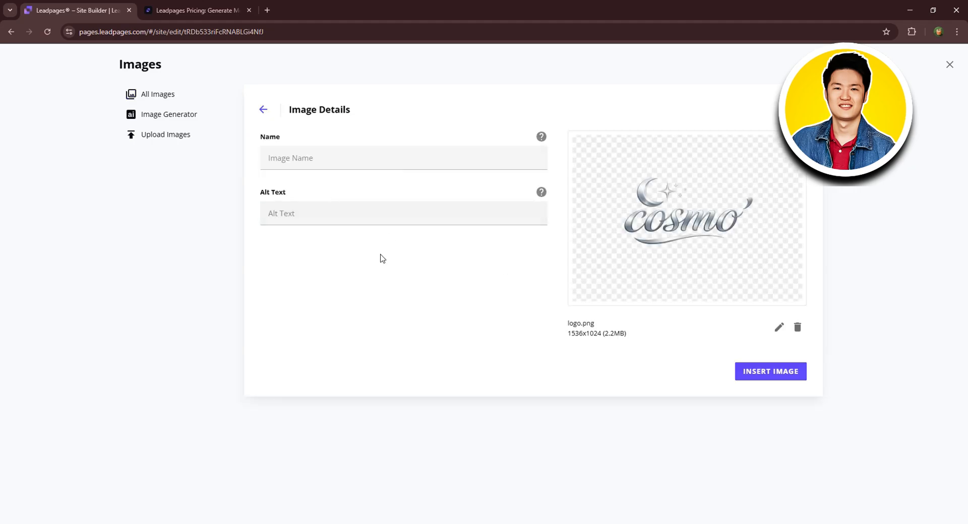
pyautogui.click(363, 161)
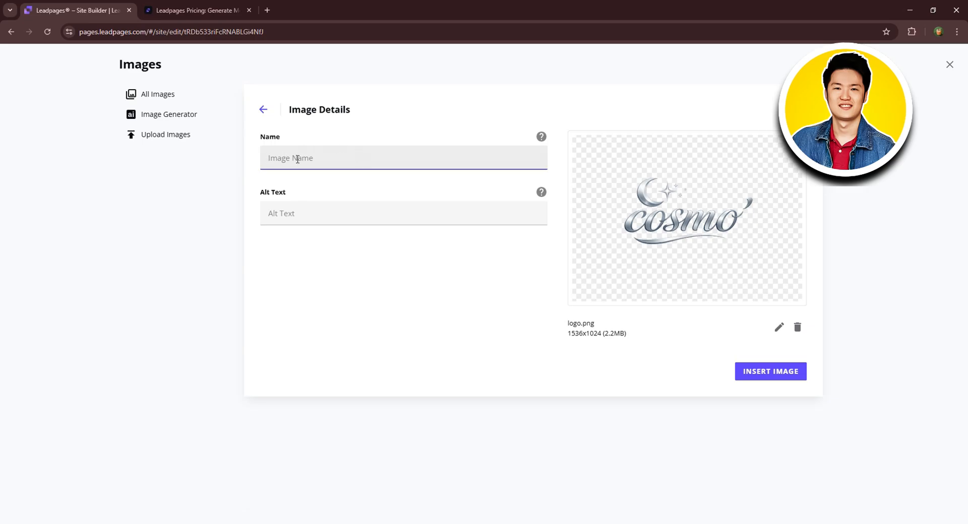
pyautogui.write('Logo')
pyautogui.click(309, 211)
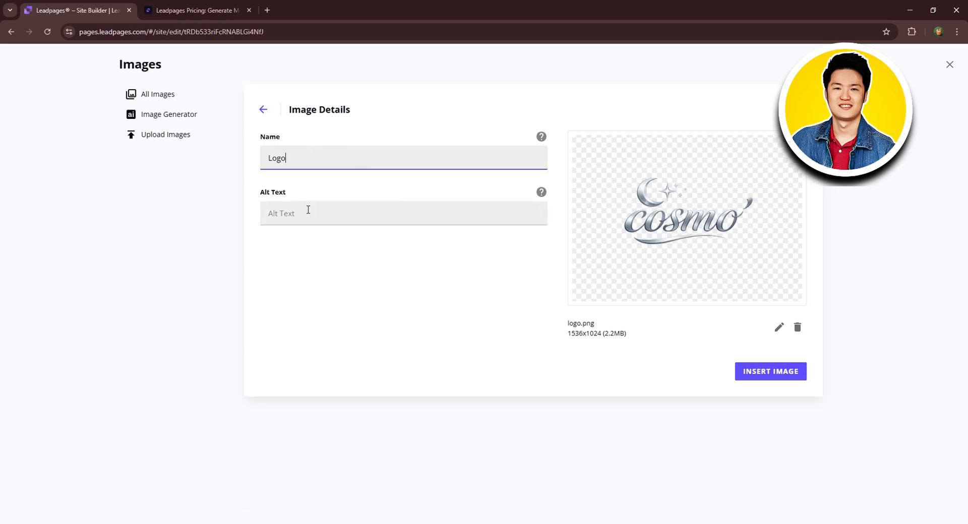
pyautogui.click(754, 377)
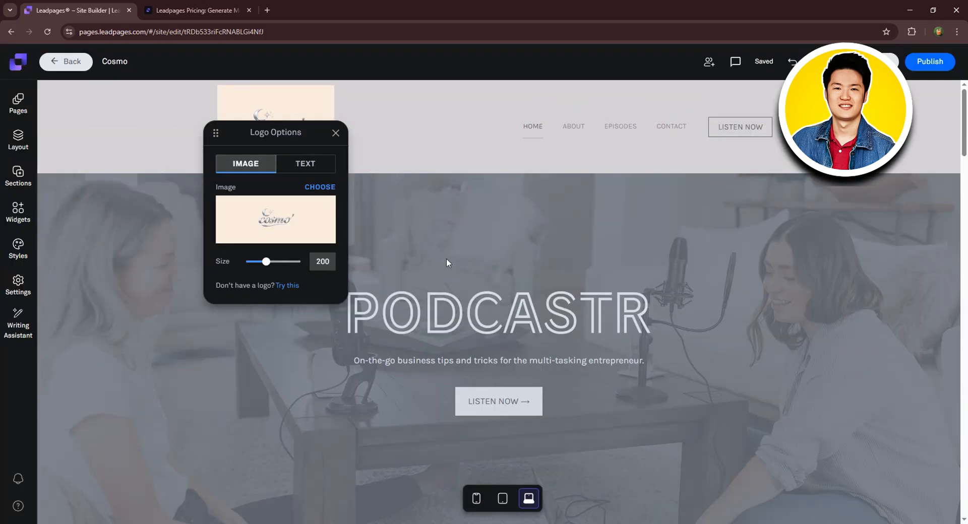
# Reopen the logo settings, set the Size slider to 316, and close the panel.
pyautogui.click(336, 132)
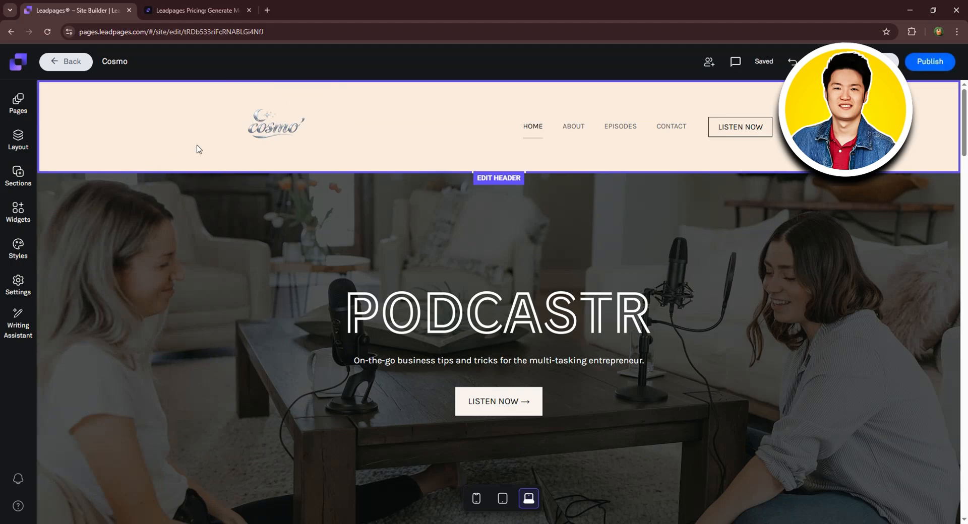
pyautogui.click(263, 126)
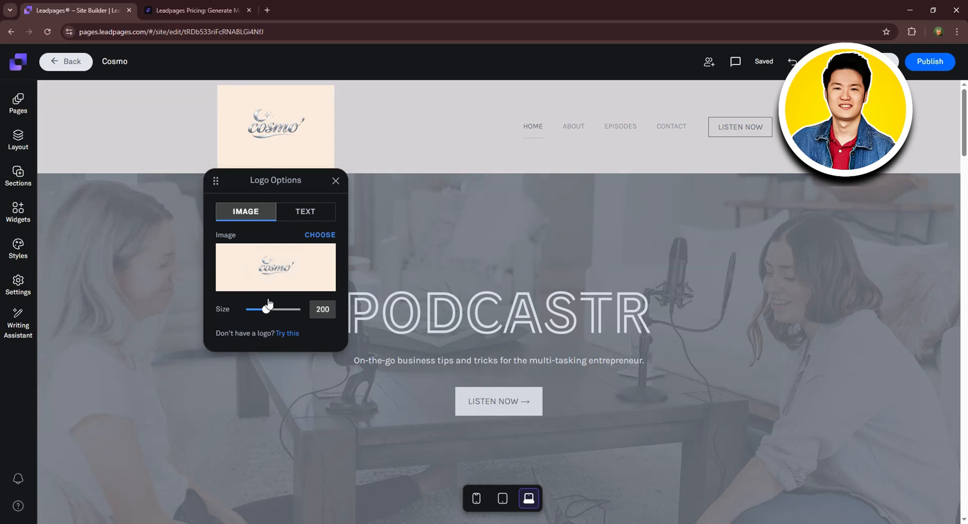
pyautogui.moveTo(269, 311); pyautogui.dragTo(282, 312)
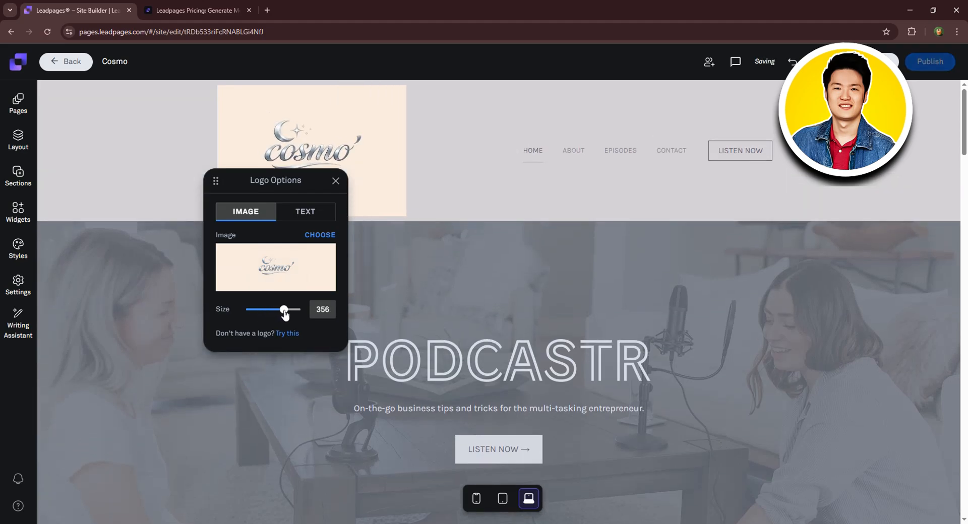
pyautogui.moveTo(285, 312); pyautogui.dragTo(281, 314)
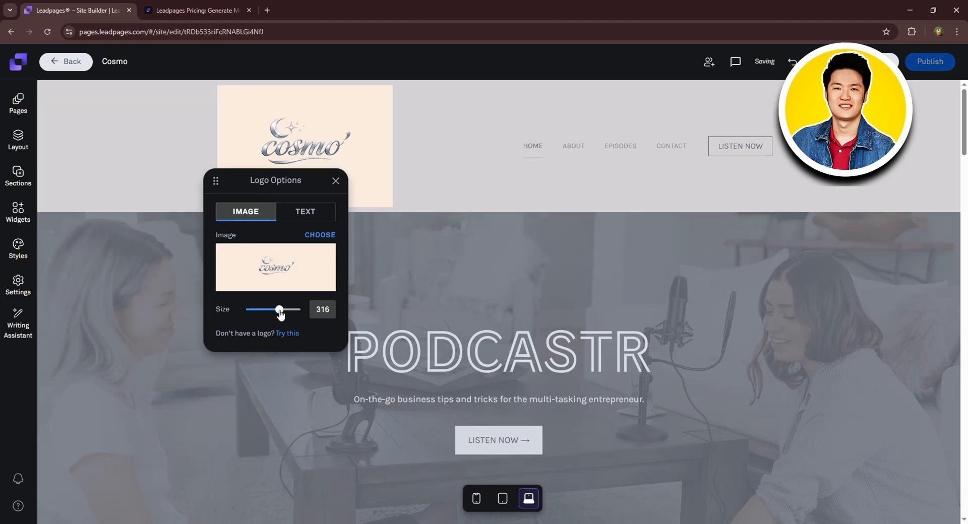
pyautogui.click(342, 181)
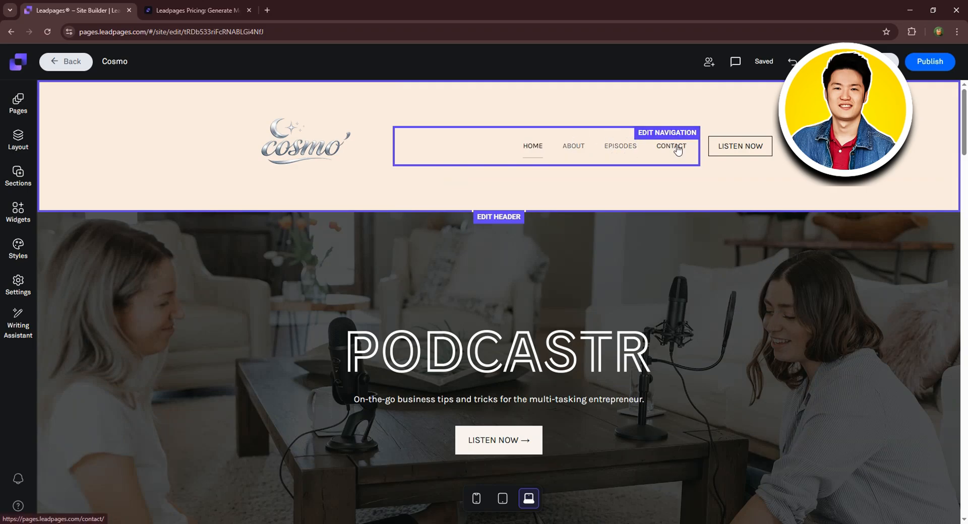
# Set the navigation font to Josefin Sans, slightly larger and bold, without italic.
pyautogui.click(661, 146)
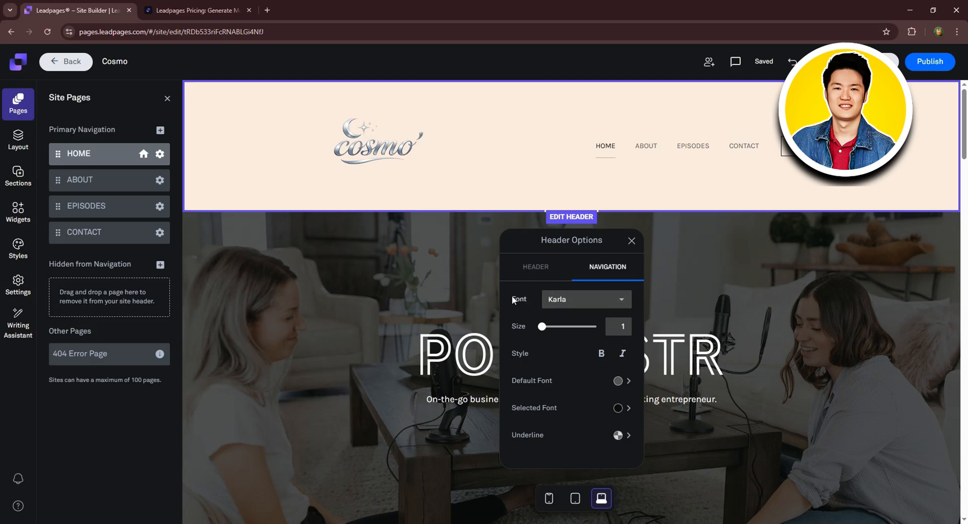
pyautogui.click(591, 299)
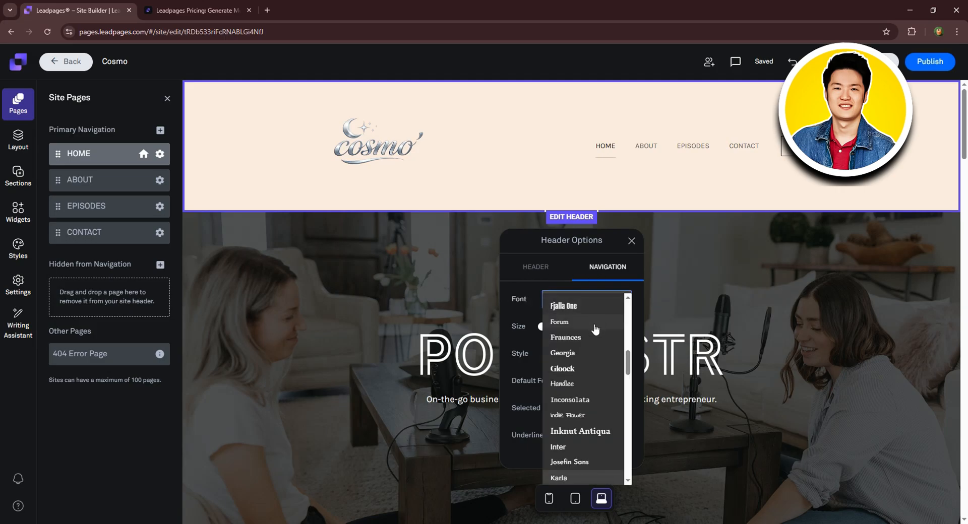
pyautogui.scroll(-1, 590, 366)
pyautogui.scroll(-1, 594, 383)
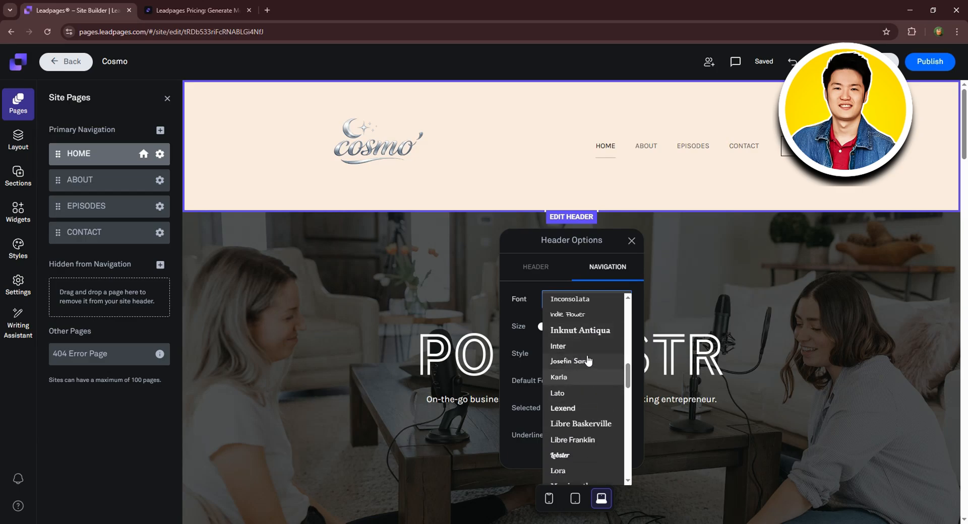
pyautogui.click(574, 361)
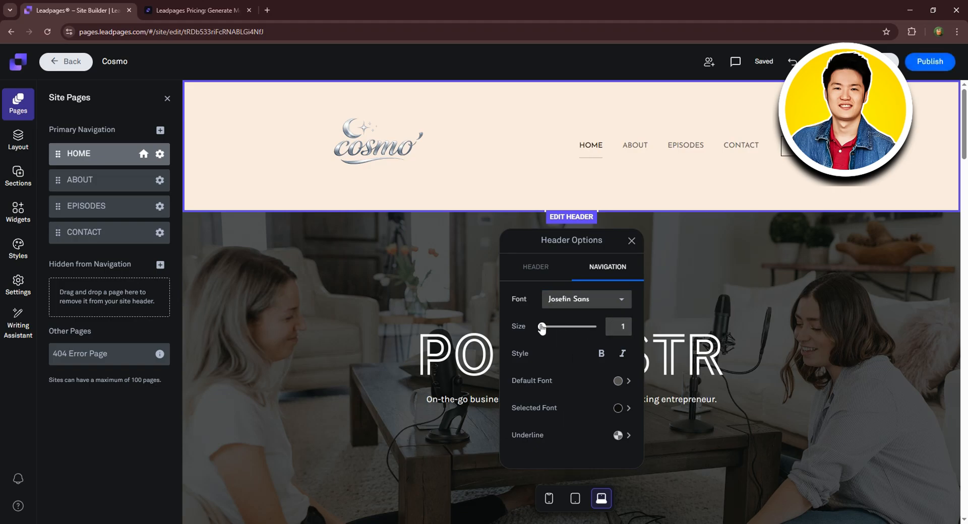
pyautogui.moveTo(542, 327); pyautogui.dragTo(578, 337)
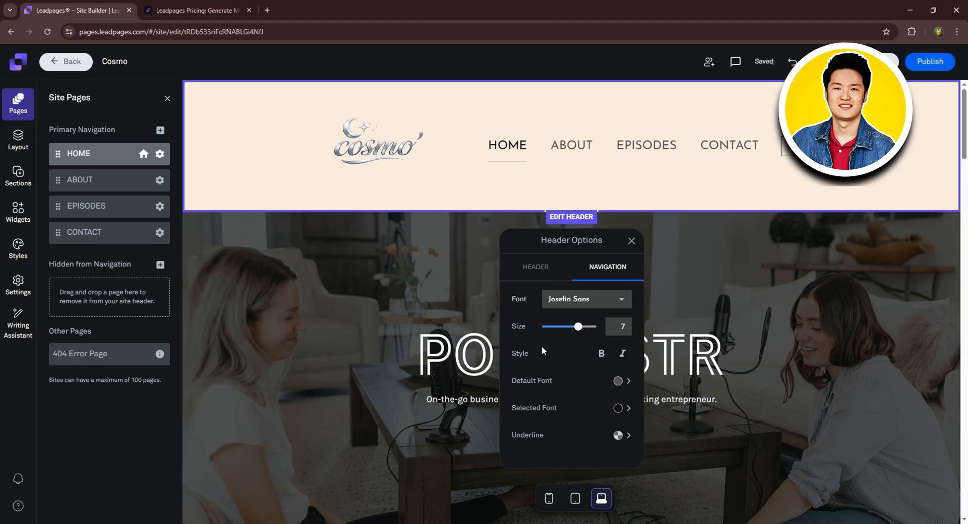
pyautogui.click(601, 354)
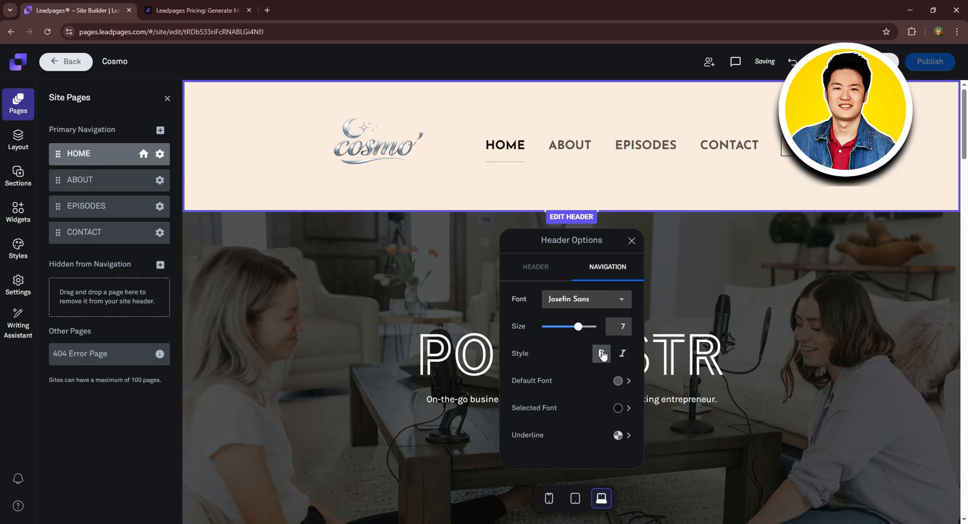
pyautogui.click(619, 355)
pyautogui.click(619, 356)
# Set the current-page underline colour to black after checking the navigation font colours.
pyautogui.click(624, 382)
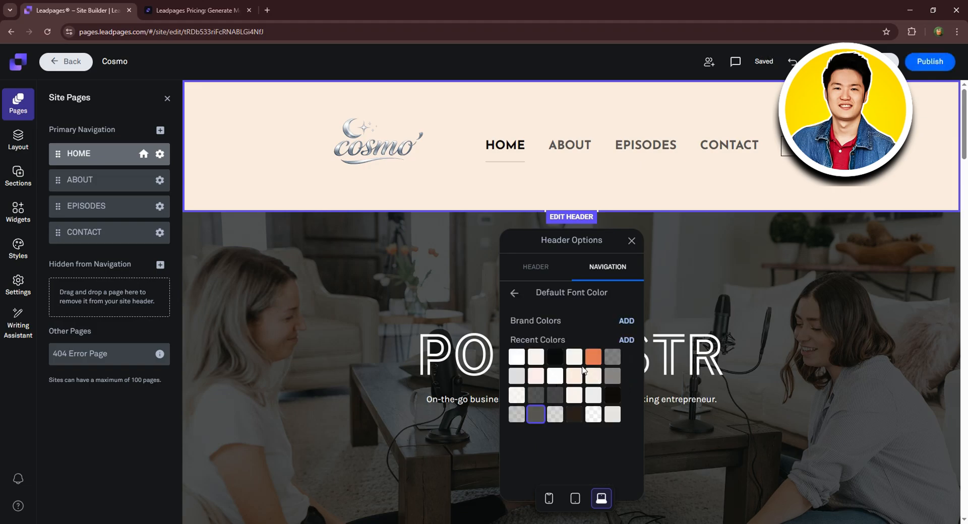
pyautogui.click(514, 293)
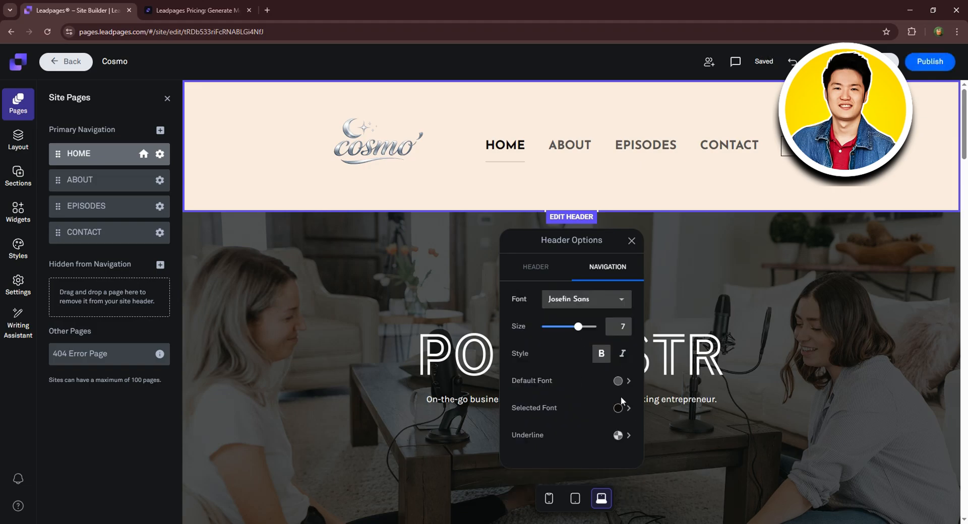
pyautogui.click(616, 410)
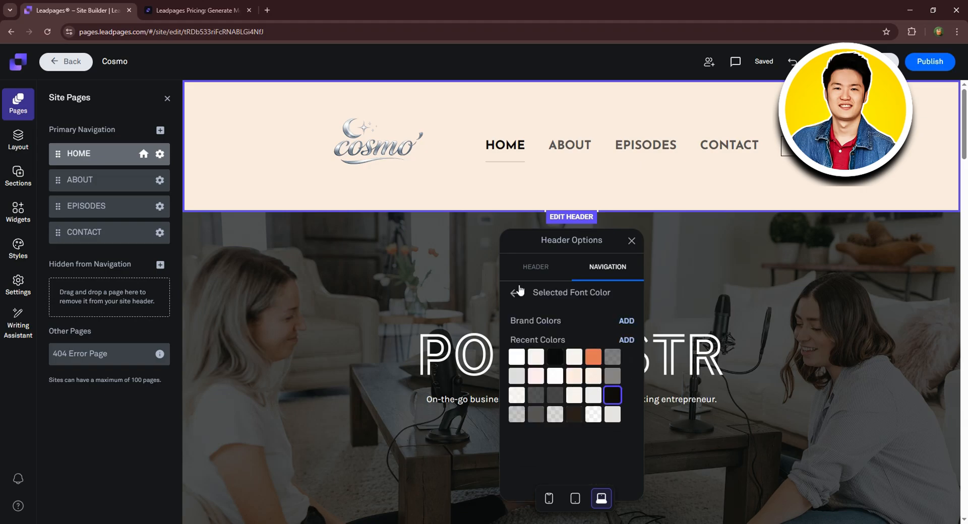
pyautogui.click(514, 293)
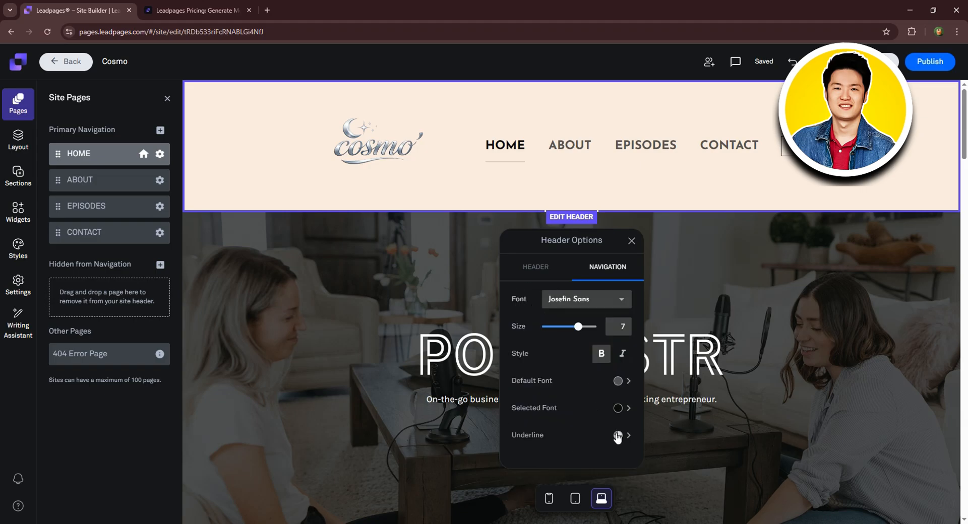
pyautogui.click(617, 436)
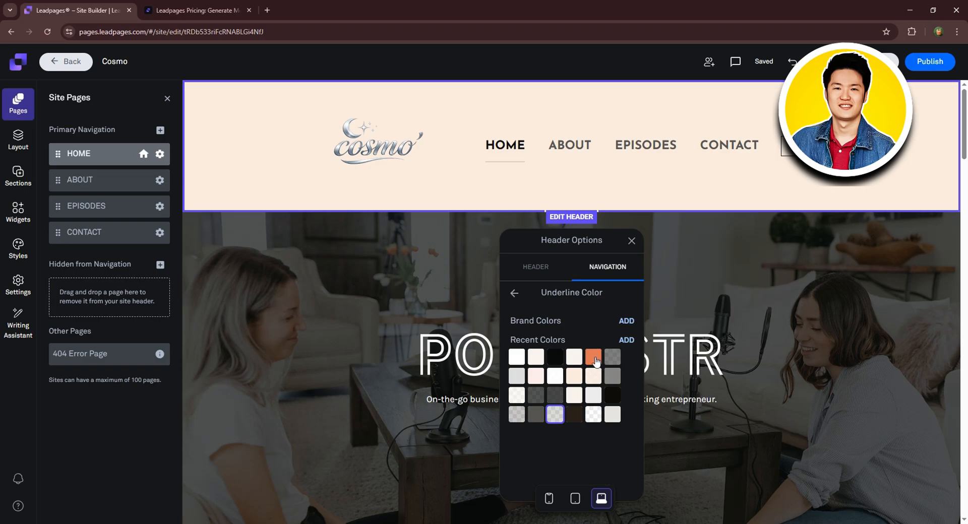
pyautogui.click(611, 358)
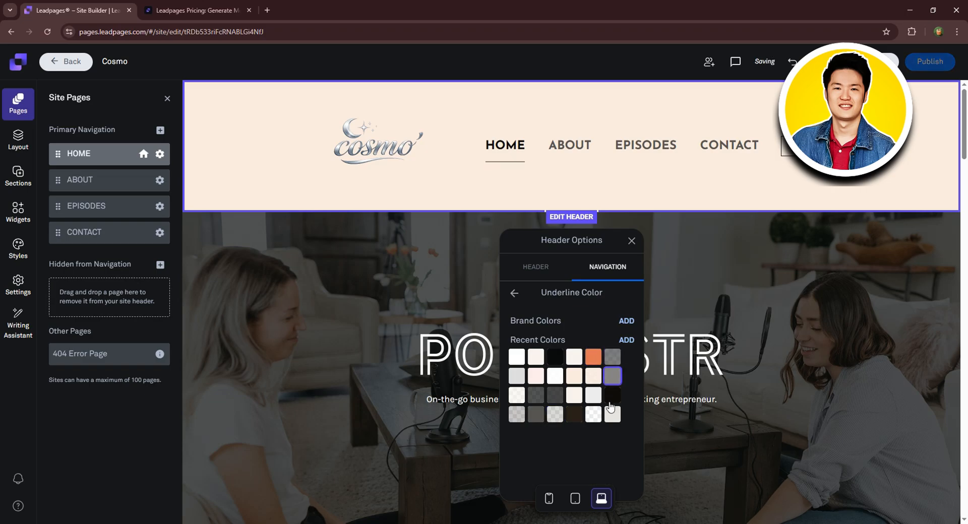
pyautogui.click(517, 357)
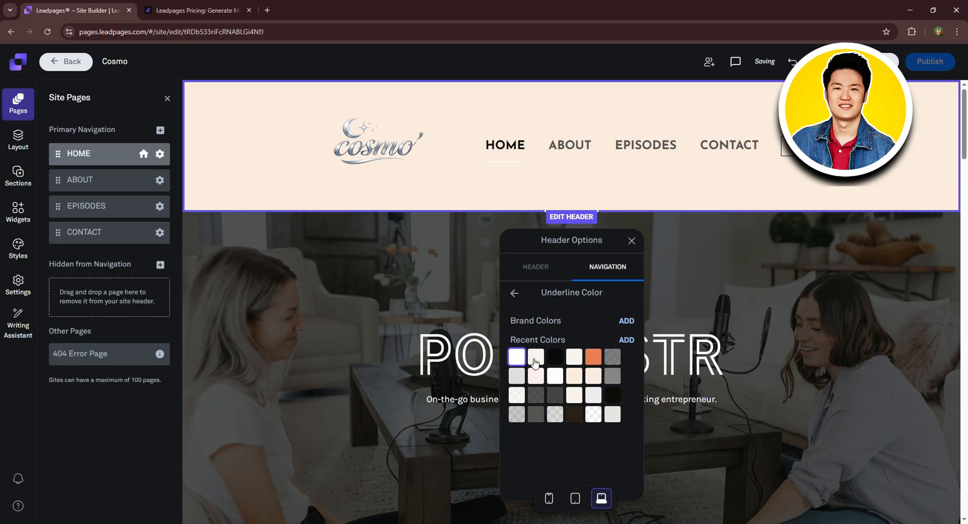
pyautogui.click(618, 395)
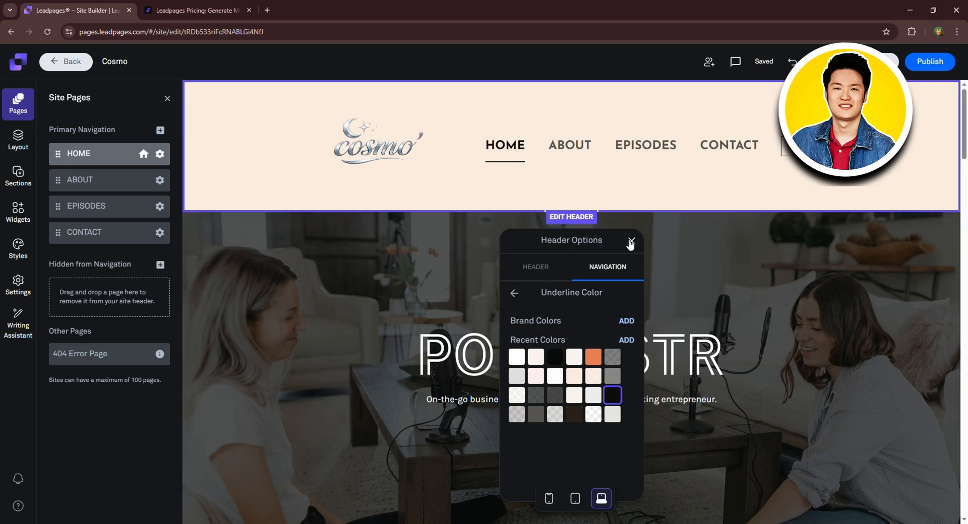
pyautogui.click(631, 240)
pyautogui.click(813, 146)
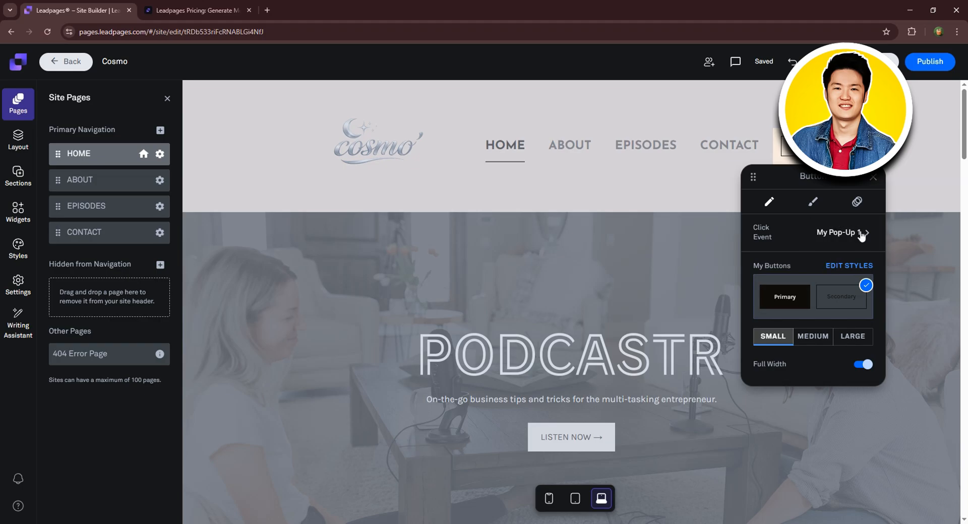
# Keep the header button's click event opening My Pop-Up 1, then edit the site-wide button styles.
pyautogui.click(862, 235)
pyautogui.click(832, 268)
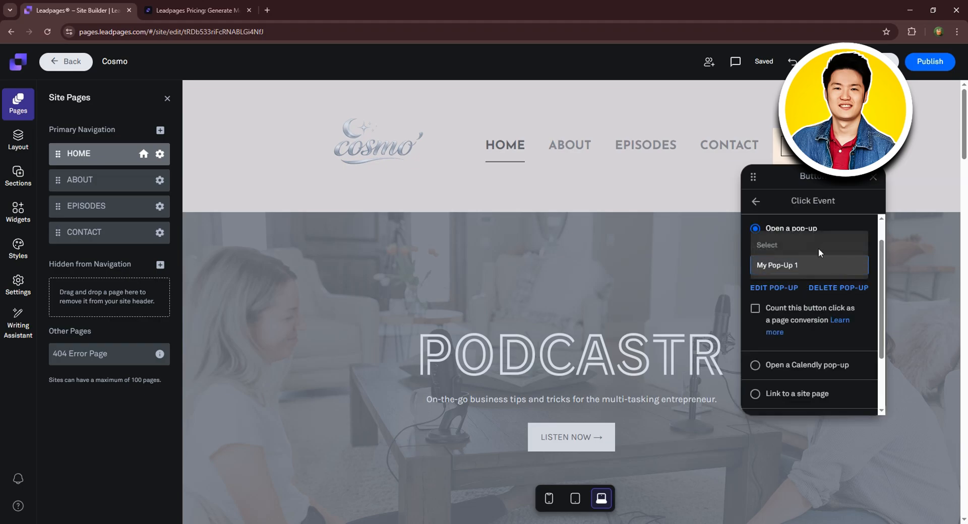
pyautogui.click(847, 227)
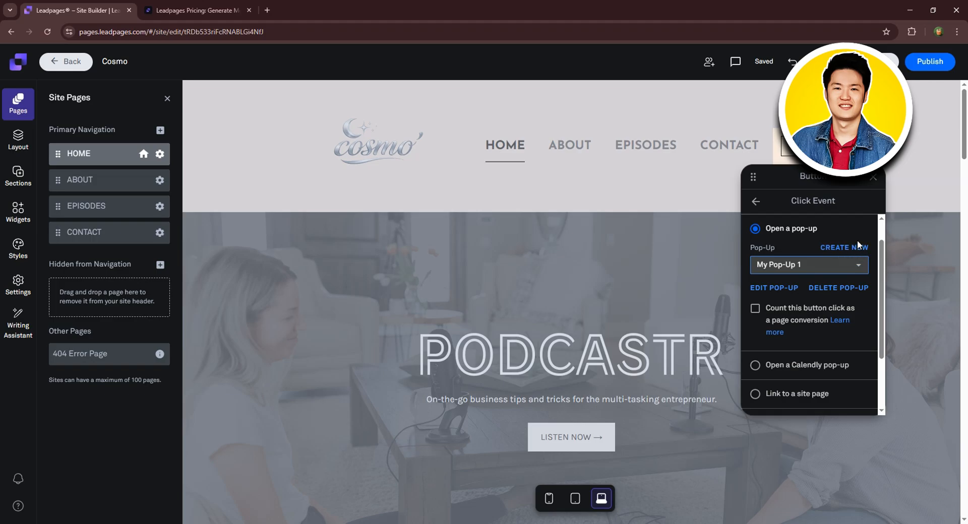
pyautogui.scroll(-1, 847, 252)
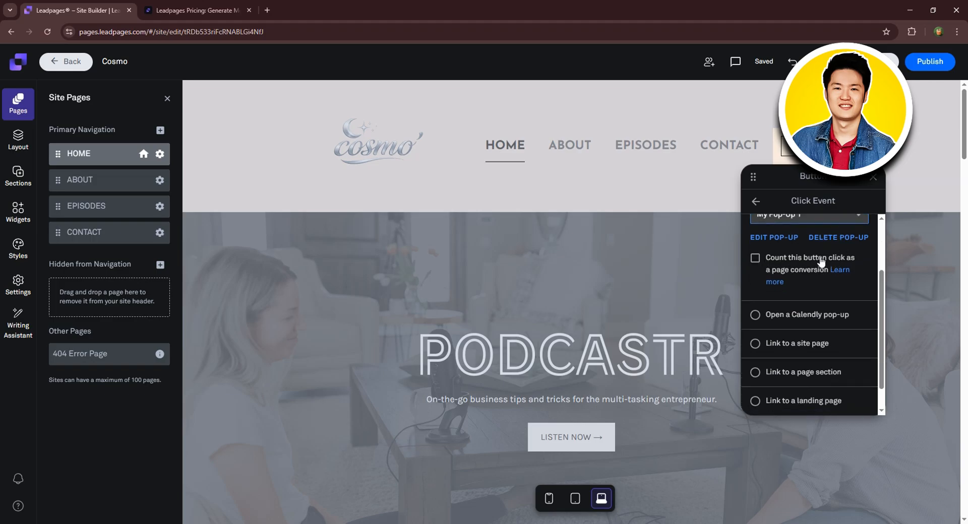
pyautogui.scroll(-1, 822, 261)
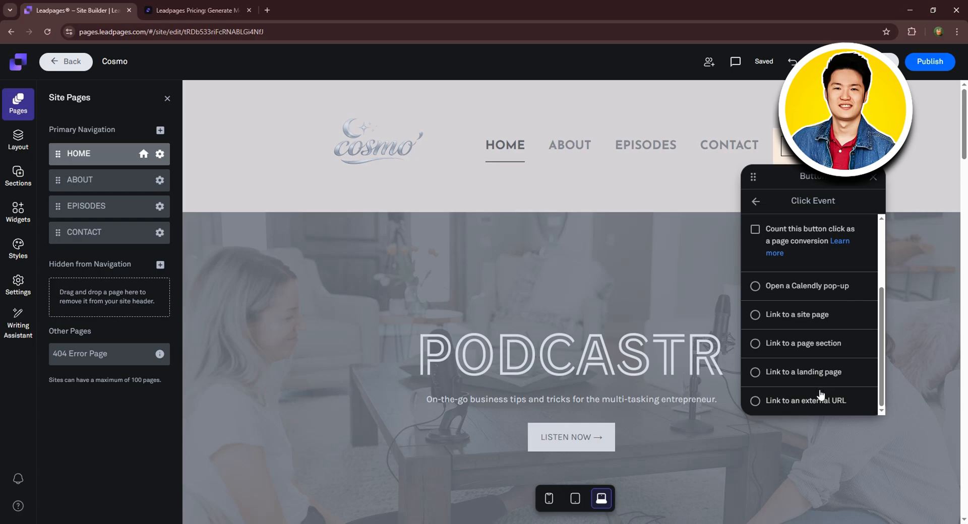
pyautogui.scroll(3, 841, 309)
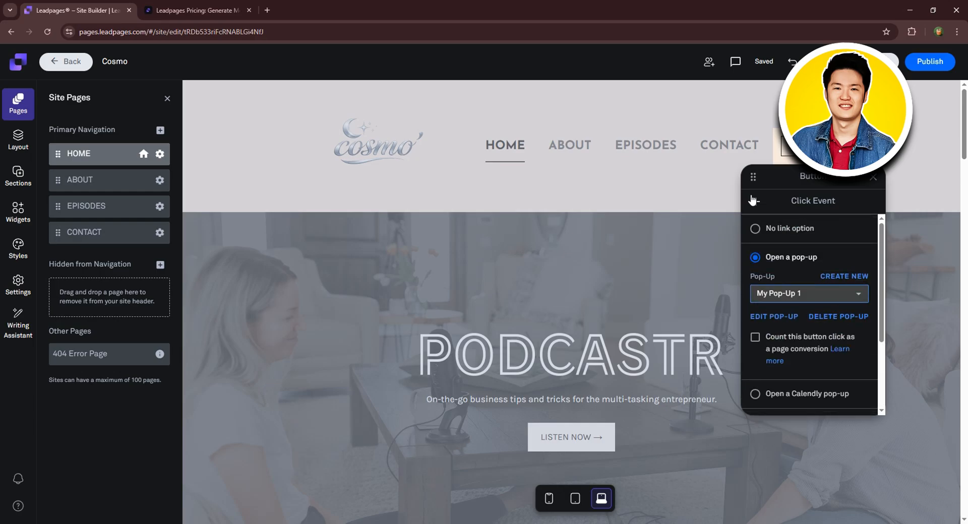
pyautogui.click(754, 201)
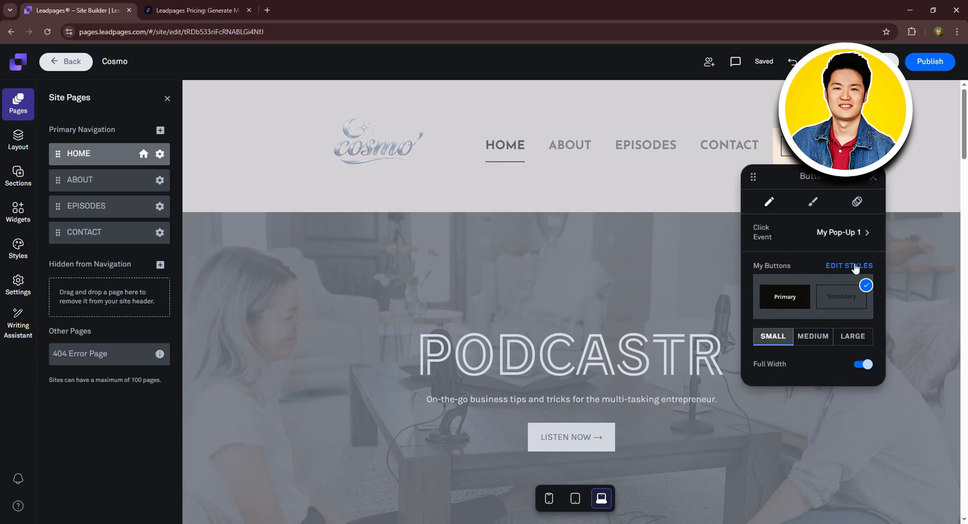
pyautogui.click(853, 263)
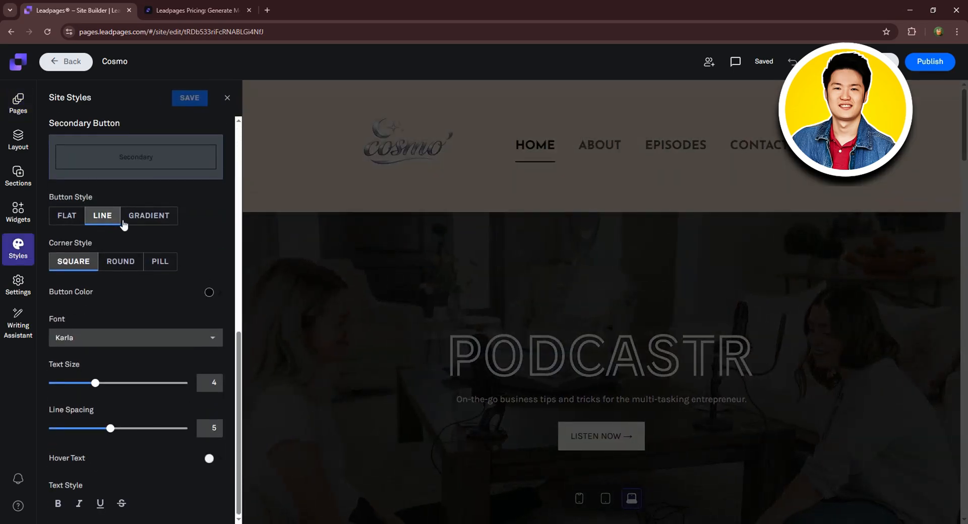
# Make the secondary button an outline style with rounded corners at radius 19.
pyautogui.click(66, 217)
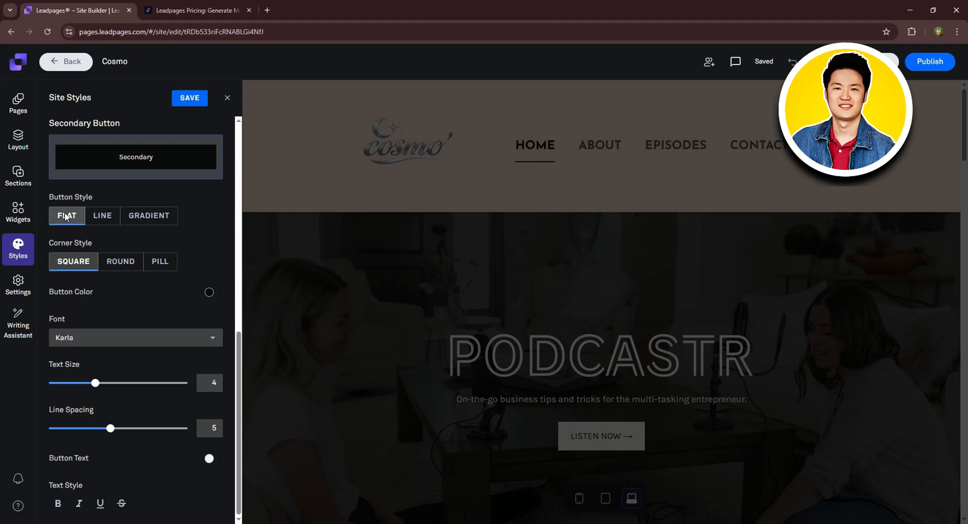
pyautogui.click(135, 218)
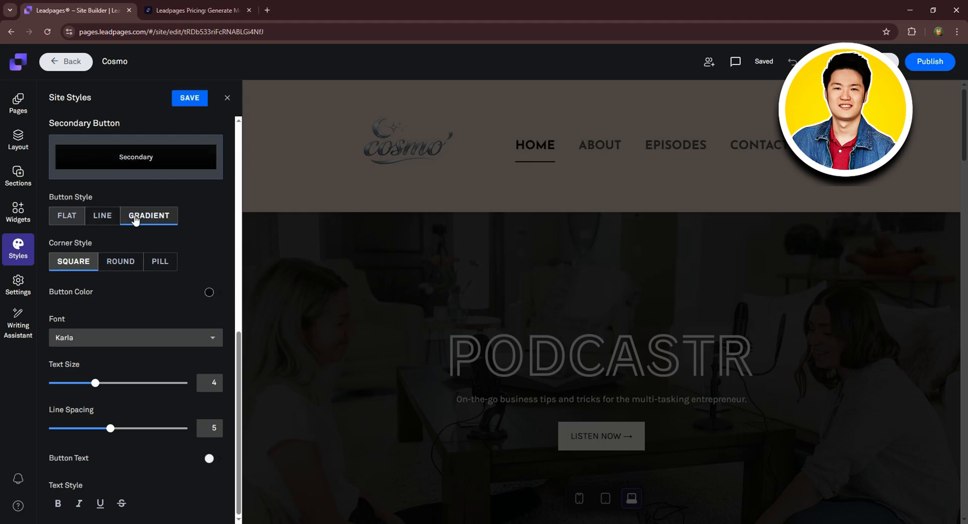
pyautogui.click(103, 217)
pyautogui.click(66, 217)
pyautogui.click(94, 217)
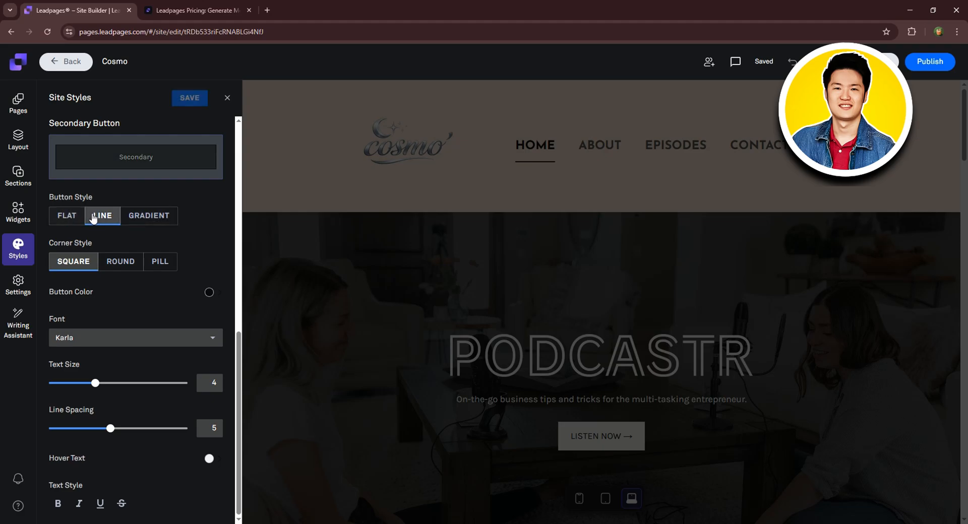
pyautogui.click(123, 265)
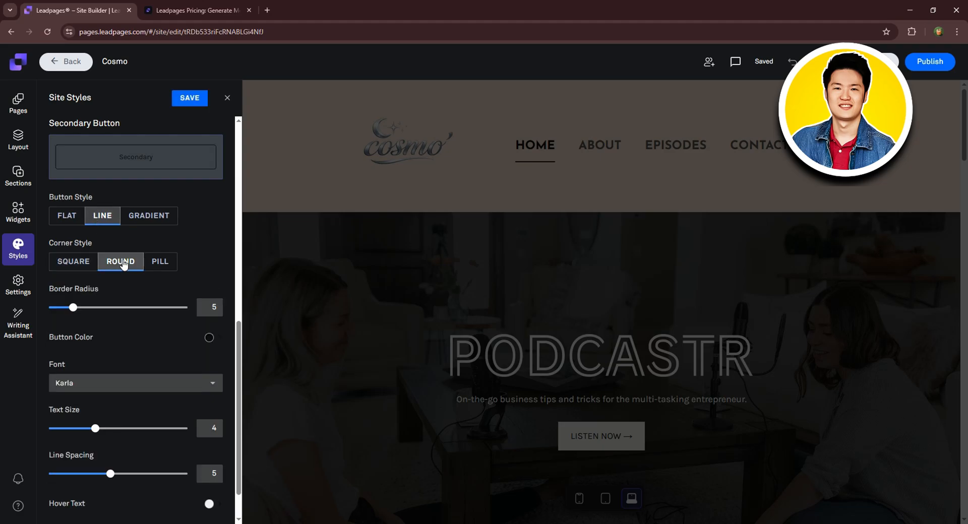
pyautogui.click(154, 263)
pyautogui.click(134, 262)
pyautogui.moveTo(77, 309); pyautogui.dragTo(161, 312)
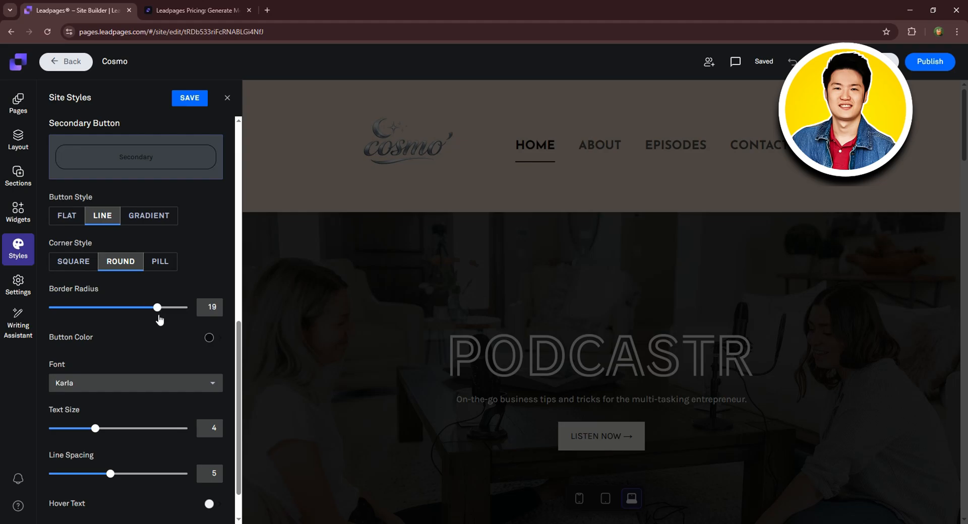
# Colour the secondary button orange and set its font to Josefin Sans.
pyautogui.click(209, 338)
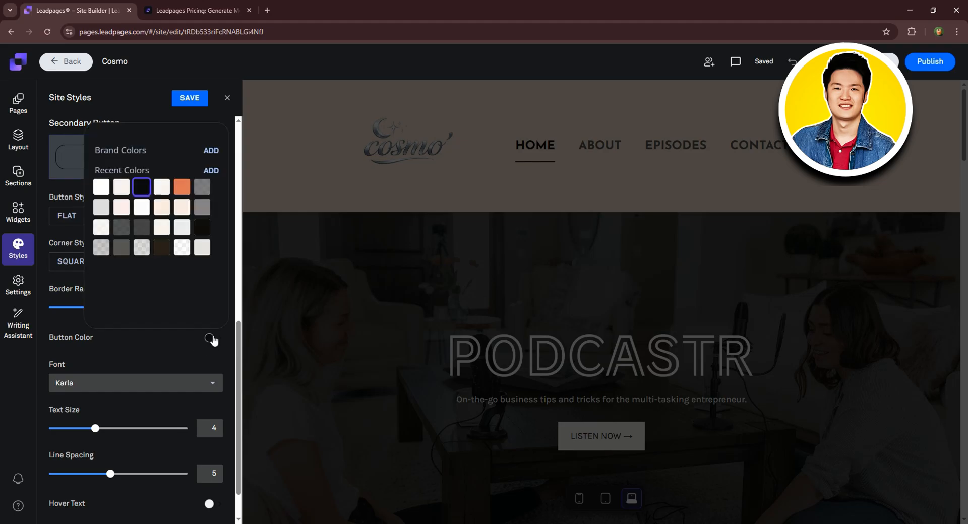
pyautogui.click(182, 187)
pyautogui.click(162, 333)
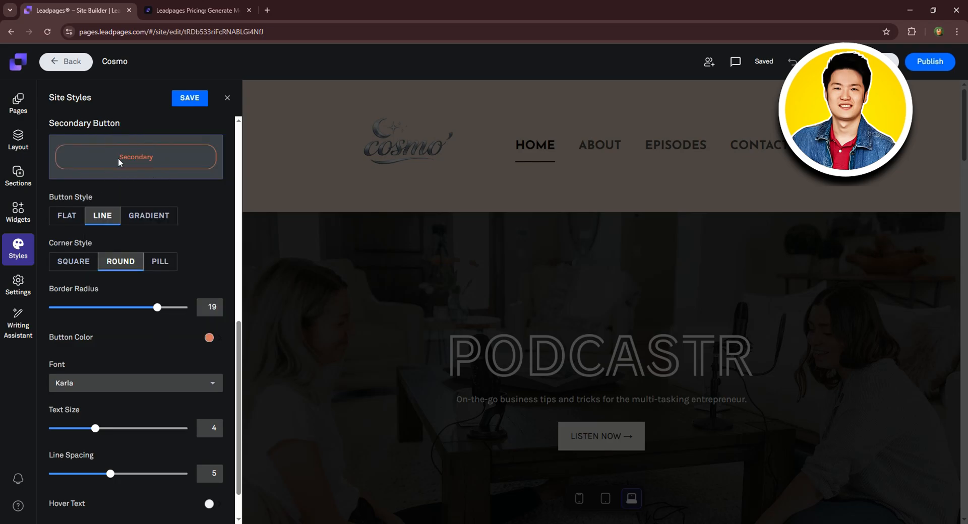
pyautogui.scroll(-1, 150, 276)
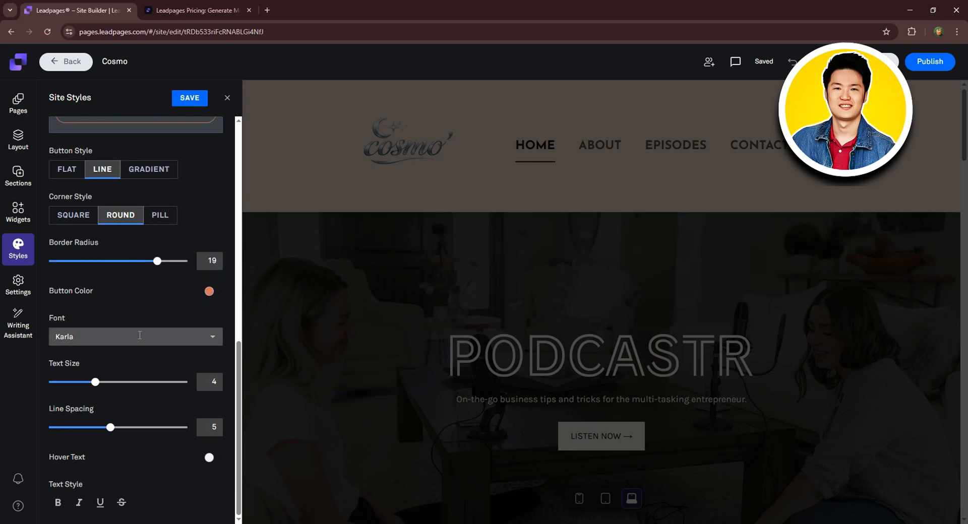
pyautogui.click(140, 335)
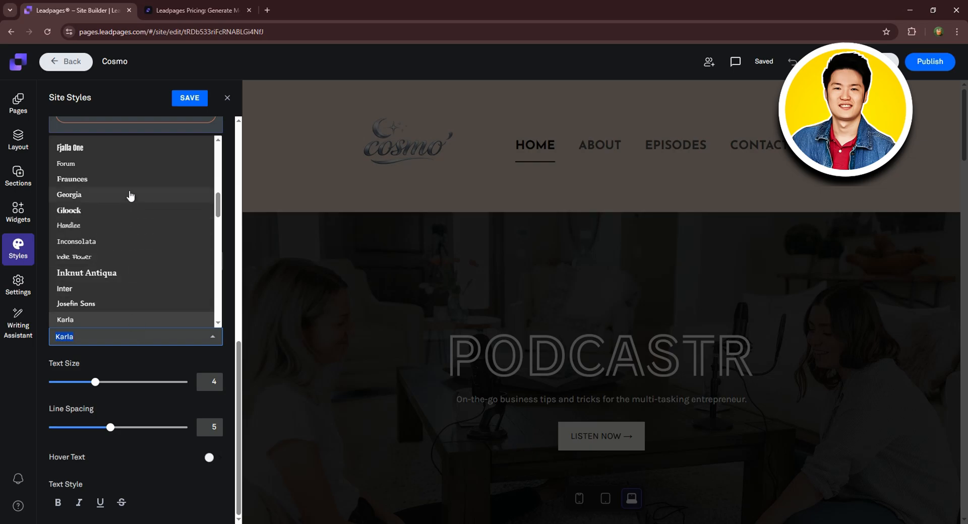
pyautogui.scroll(-1, 130, 199)
pyautogui.click(91, 253)
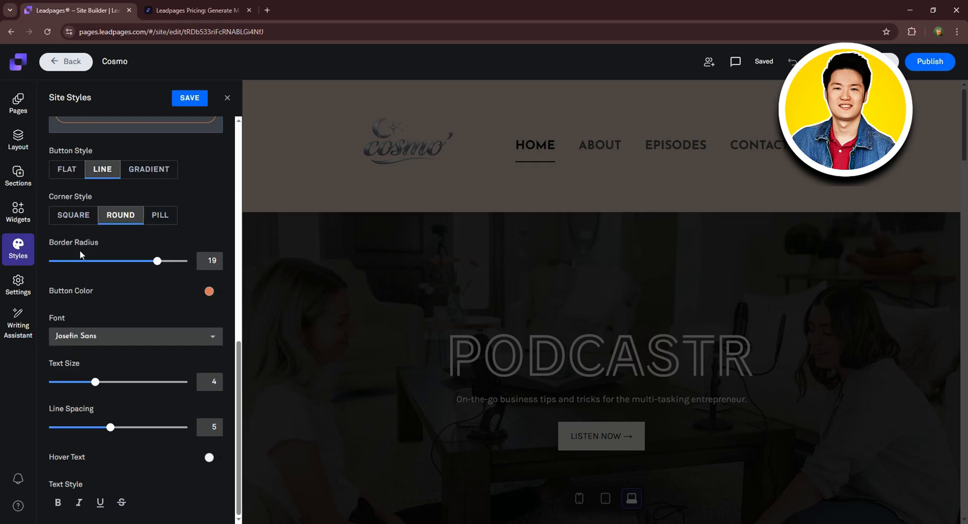
# Enlarge the secondary button text to size 7 with line spacing 3.
pyautogui.scroll(1, 134, 175)
pyautogui.scroll(1, 135, 175)
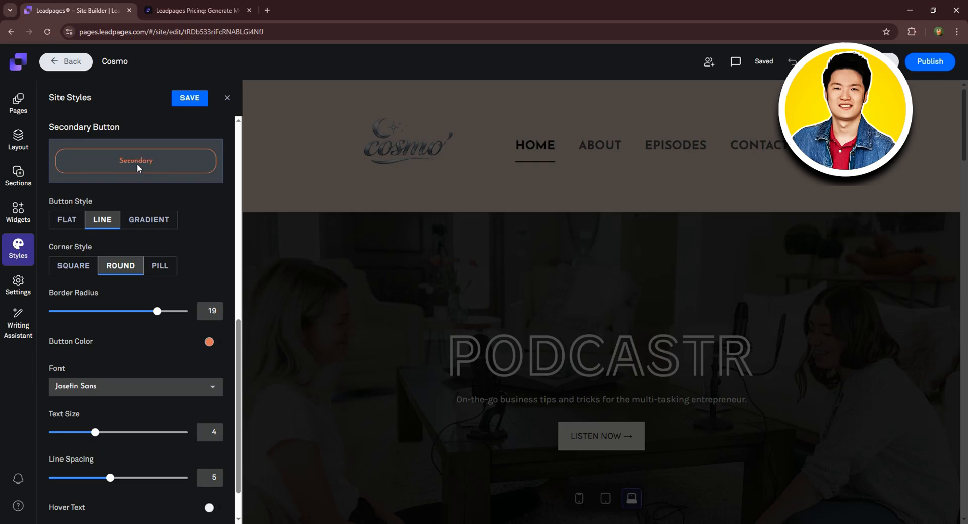
pyautogui.scroll(-1, 141, 196)
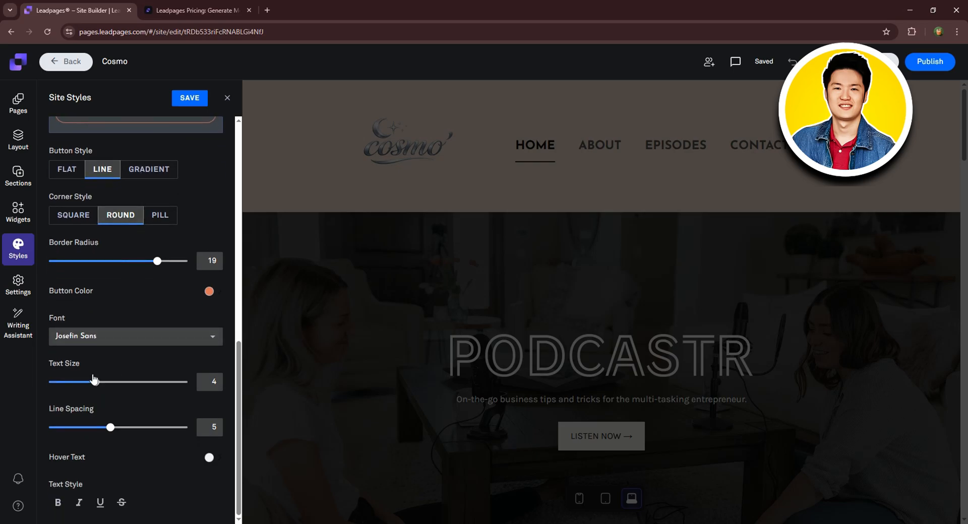
pyautogui.moveTo(94, 384); pyautogui.dragTo(110, 383)
pyautogui.scroll(1, 142, 403)
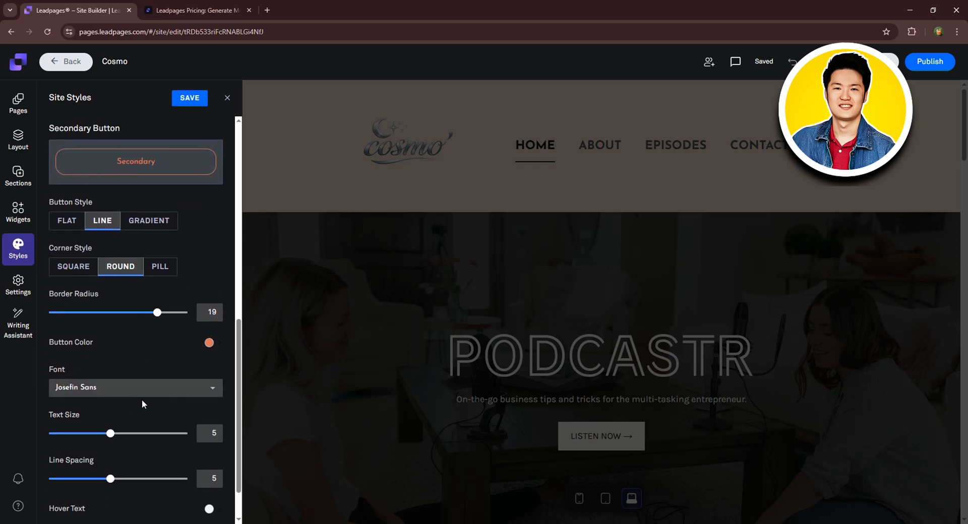
pyautogui.moveTo(111, 437); pyautogui.dragTo(142, 442)
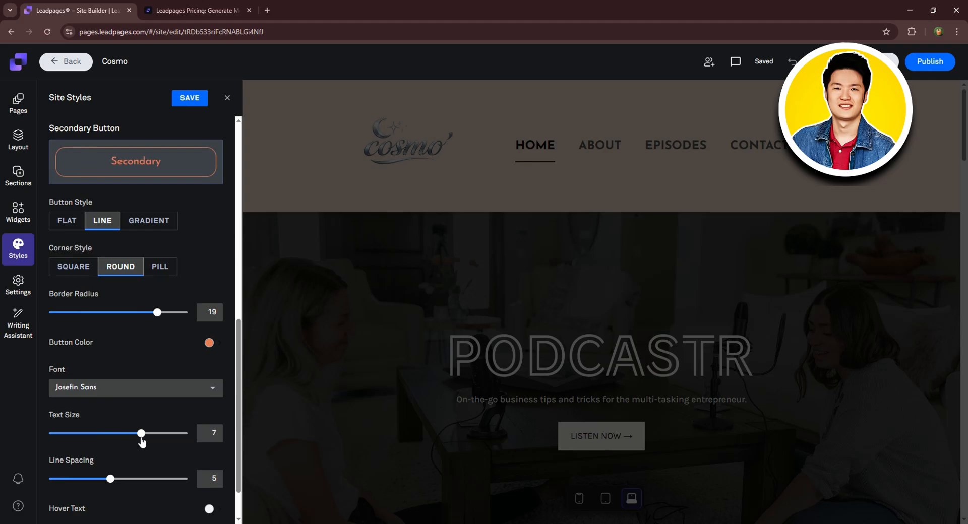
pyautogui.scroll(-1, 156, 330)
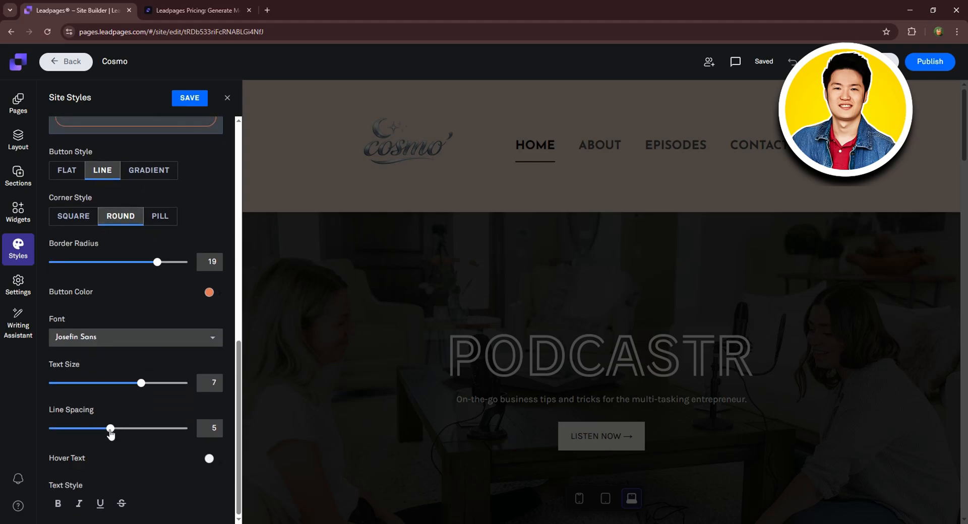
pyautogui.scroll(1, 112, 436)
pyautogui.moveTo(115, 480); pyautogui.dragTo(84, 483)
# Leave the secondary button text without underline and save the site styles.
pyautogui.scroll(-1, 134, 443)
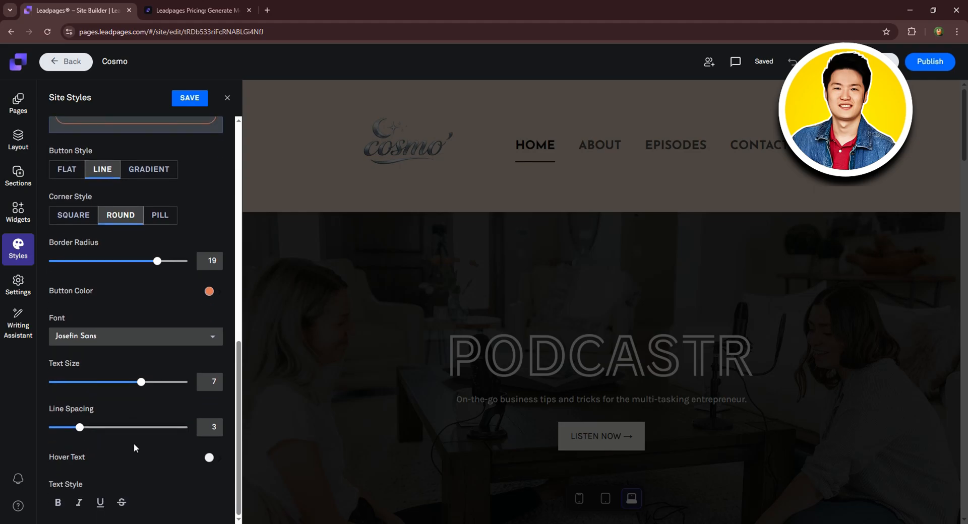
pyautogui.scroll(2, 141, 189)
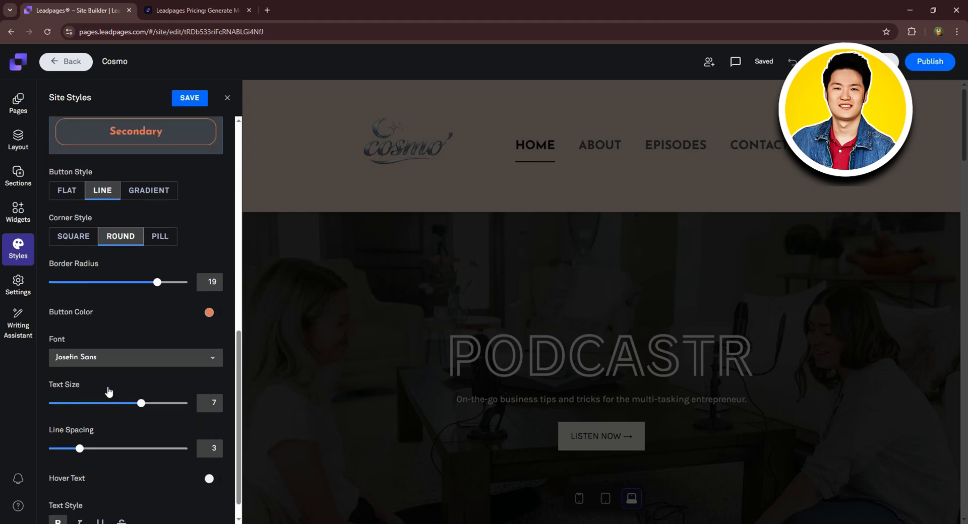
pyautogui.scroll(-2, 126, 301)
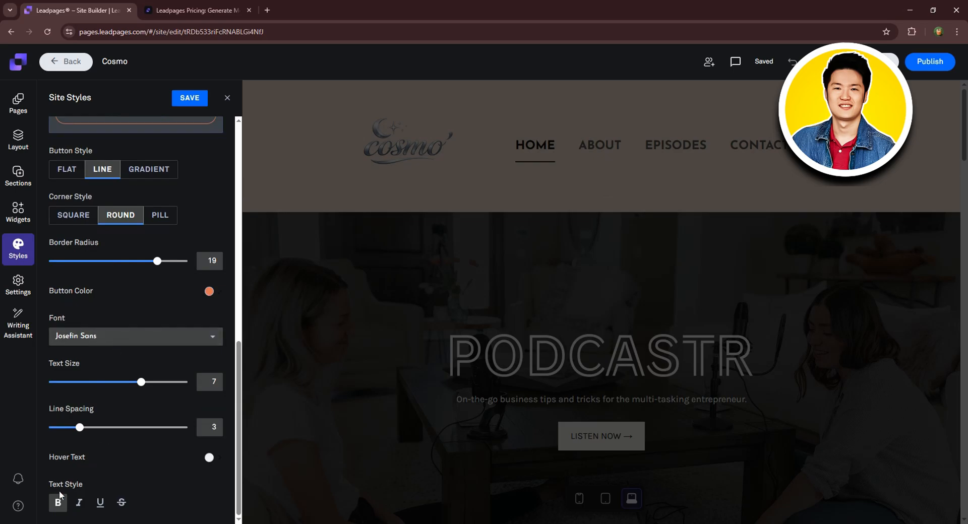
pyautogui.click(100, 502)
pyautogui.scroll(3, 188, 279)
pyautogui.scroll(-3, 144, 271)
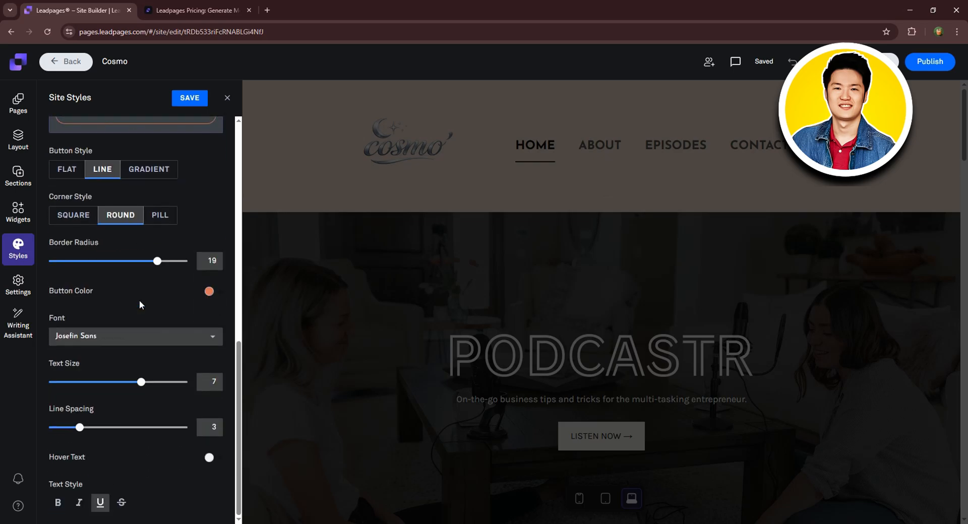
pyautogui.click(101, 503)
pyautogui.scroll(4, 153, 287)
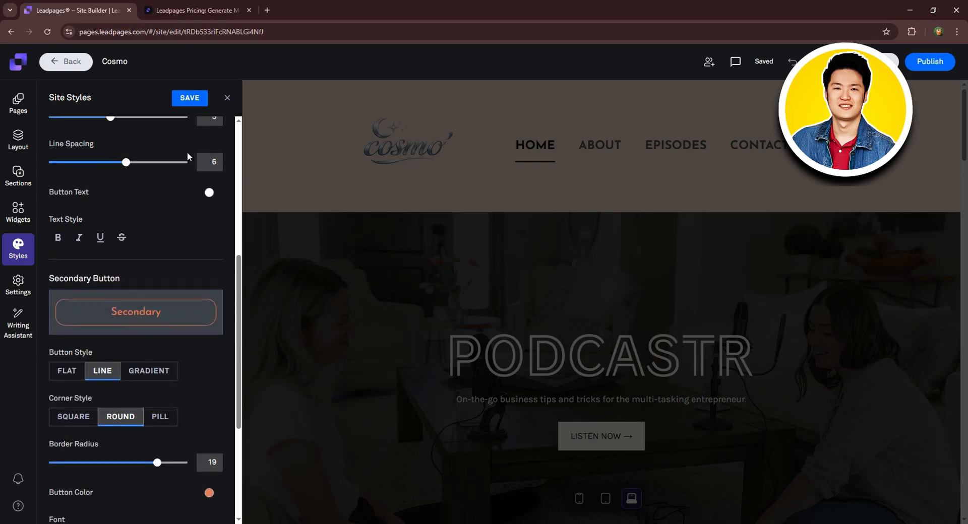
pyautogui.click(190, 99)
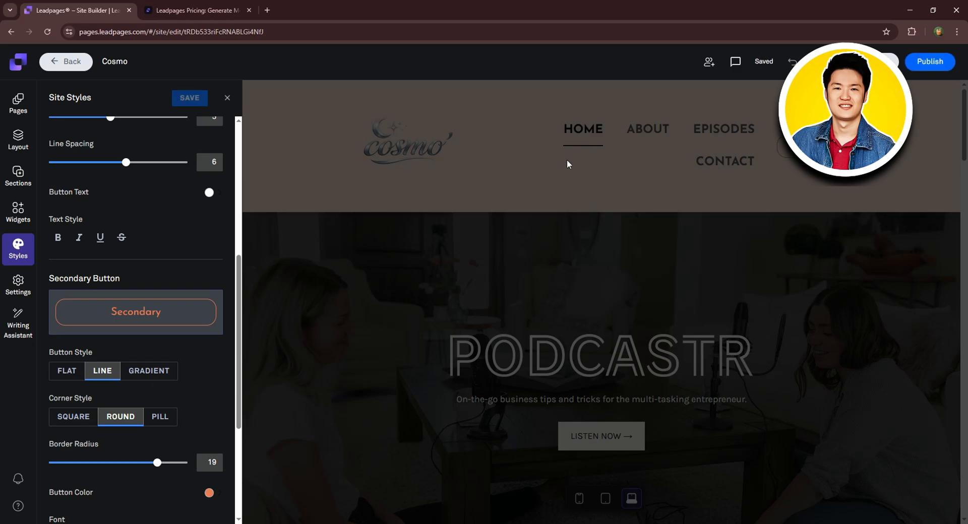
# Close Site Styles and select the PODCASTR title image.
pyautogui.click(227, 98)
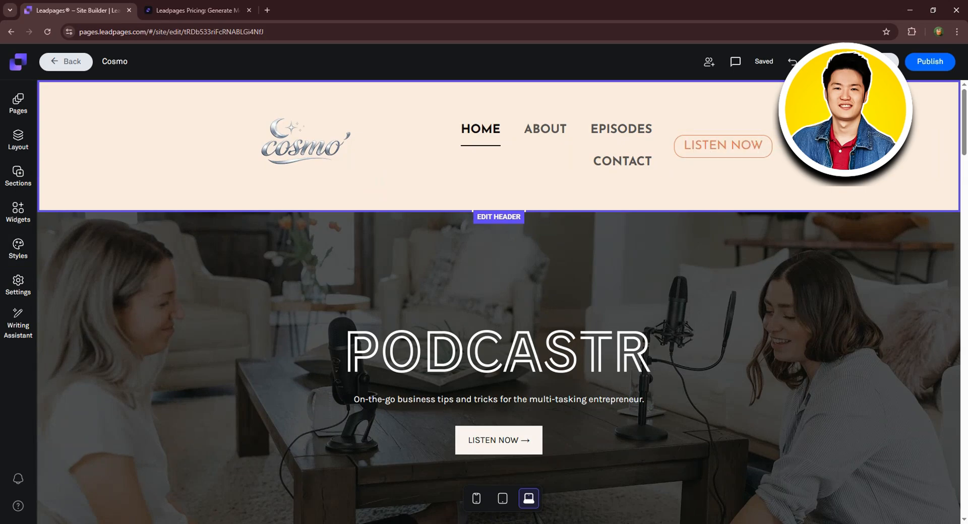
pyautogui.scroll(-2, 498, 368)
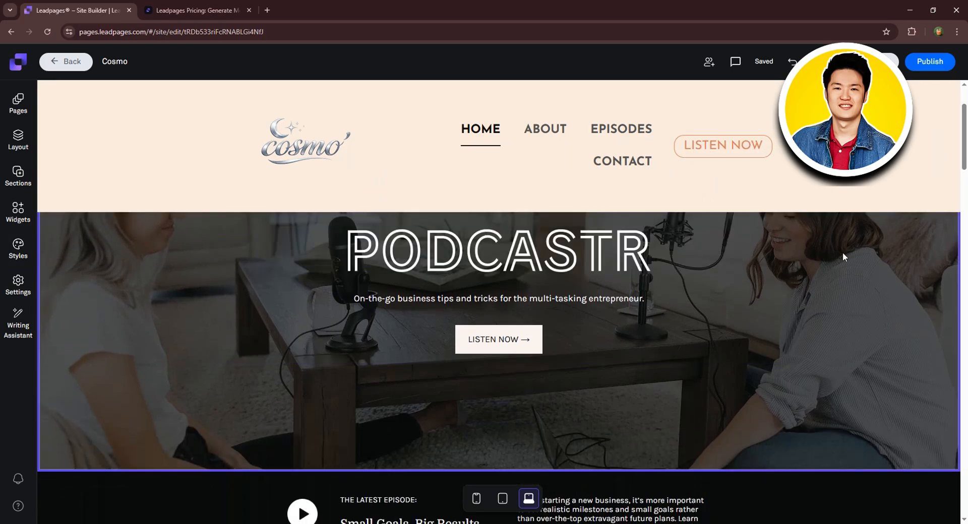
pyautogui.scroll(-2, 773, 244)
pyautogui.scroll(3, 751, 252)
pyautogui.scroll(2, 605, 248)
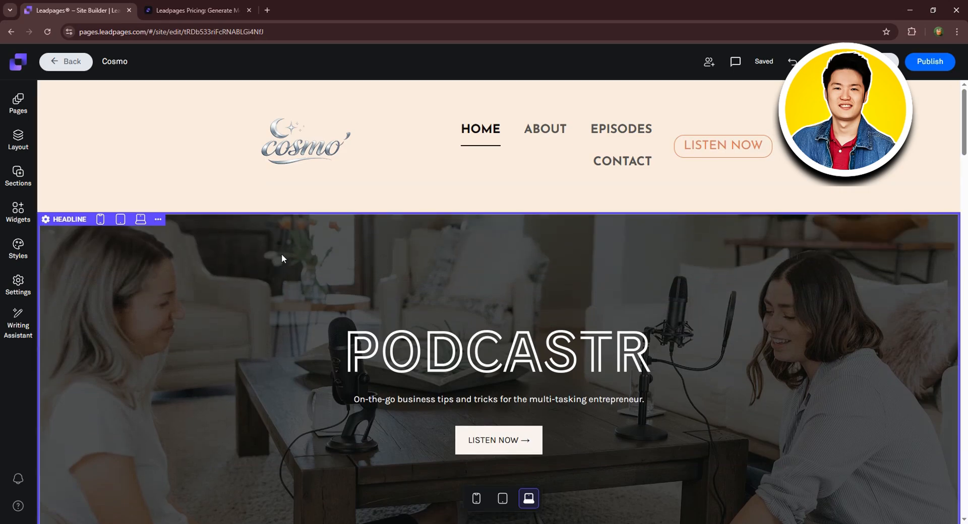
pyautogui.click(493, 344)
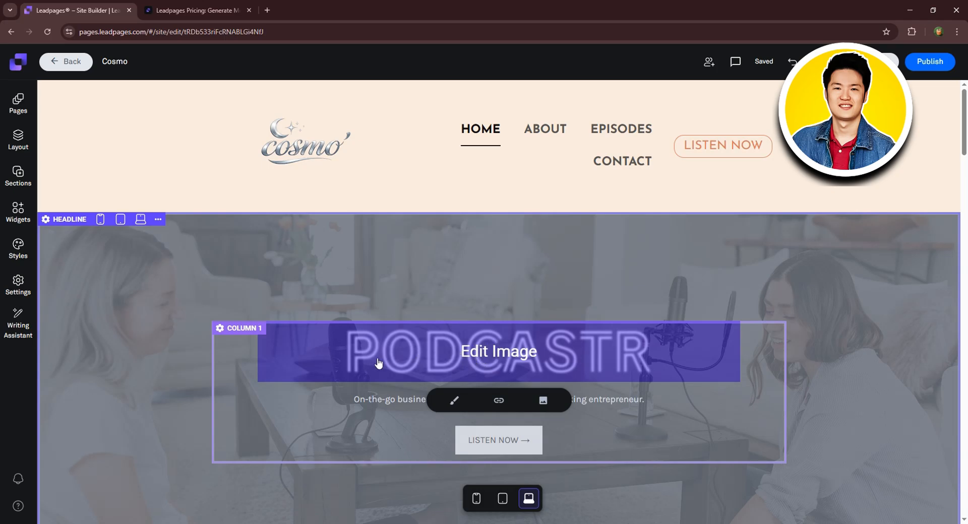
# Browse the title image's size, link and library options, including Image Generator and Upload Images.
pyautogui.click(453, 400)
pyautogui.scroll(-1, 453, 403)
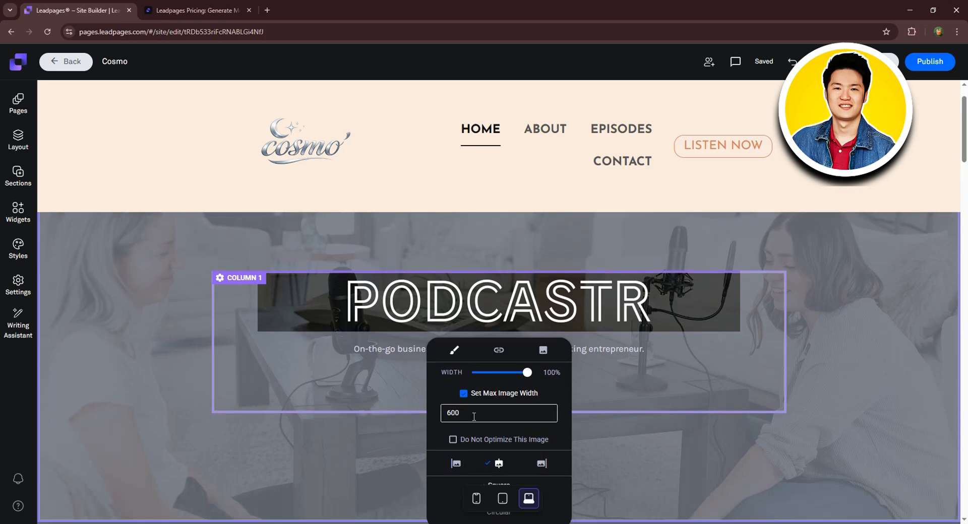
pyautogui.click(496, 348)
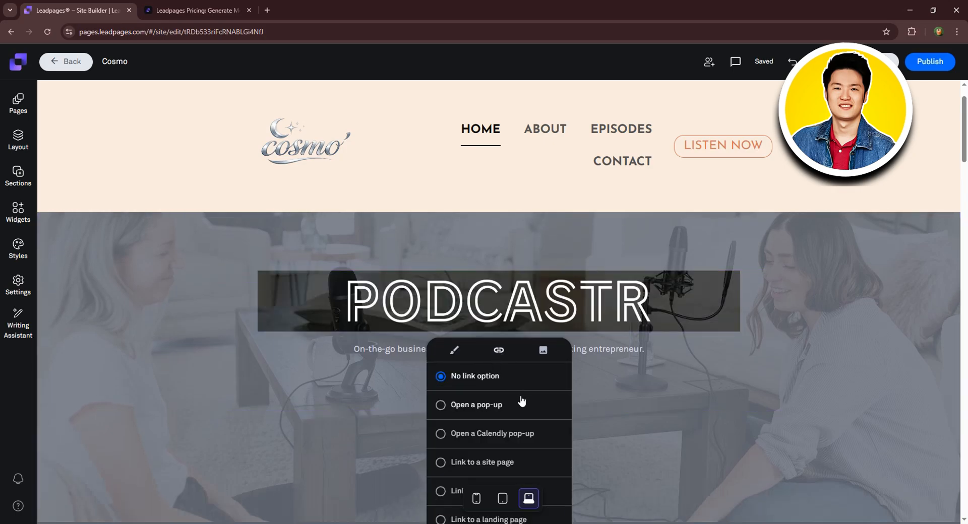
pyautogui.scroll(-1, 522, 398)
pyautogui.click(543, 300)
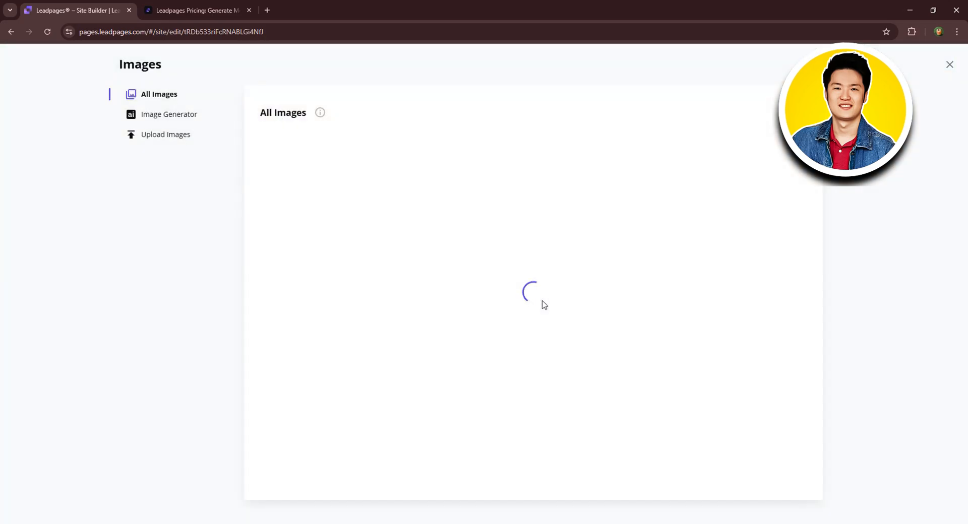
pyautogui.click(188, 114)
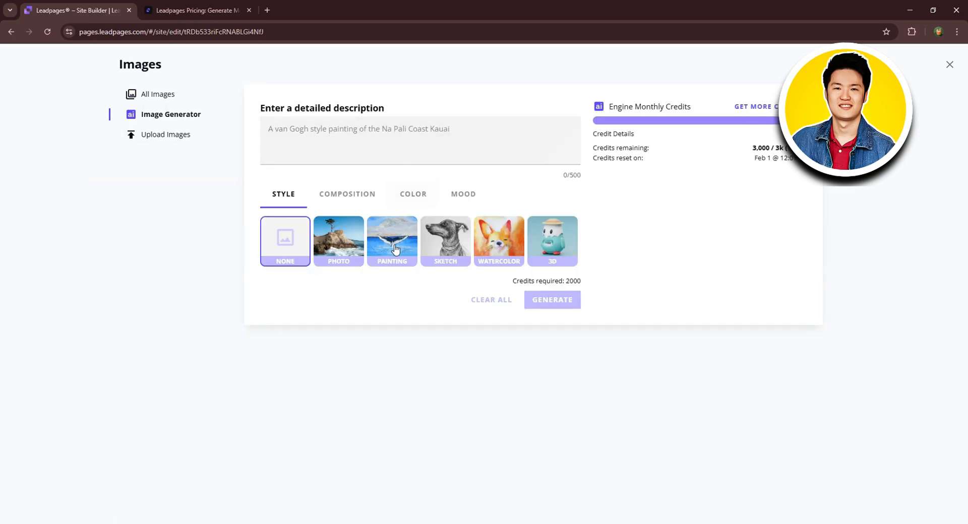
pyautogui.click(152, 137)
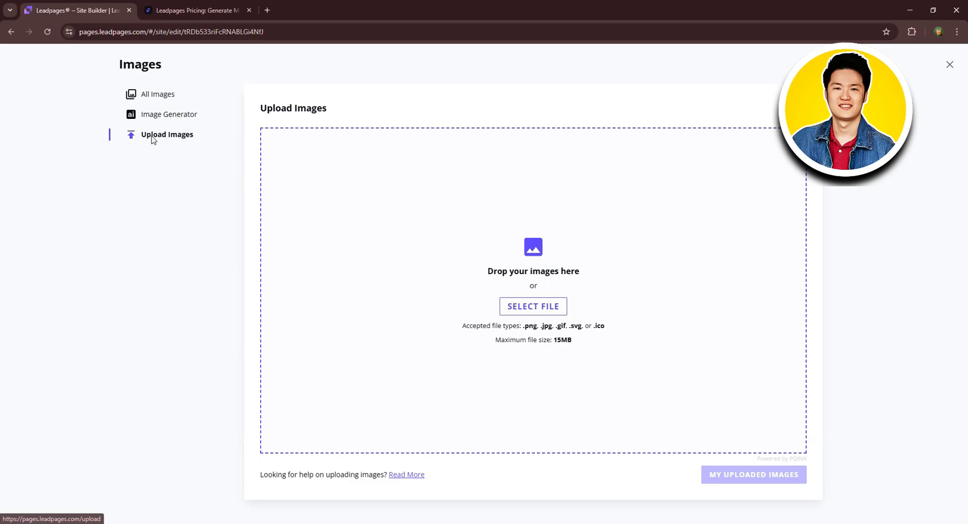
pyautogui.click(166, 115)
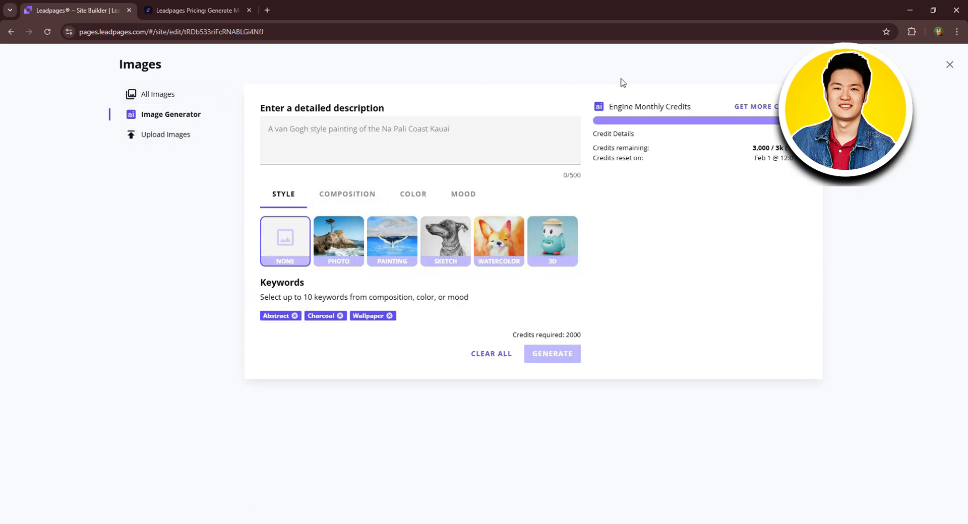
# Close the image library unchanged and glance at the LISTEN NOW button settings.
pyautogui.click(949, 64)
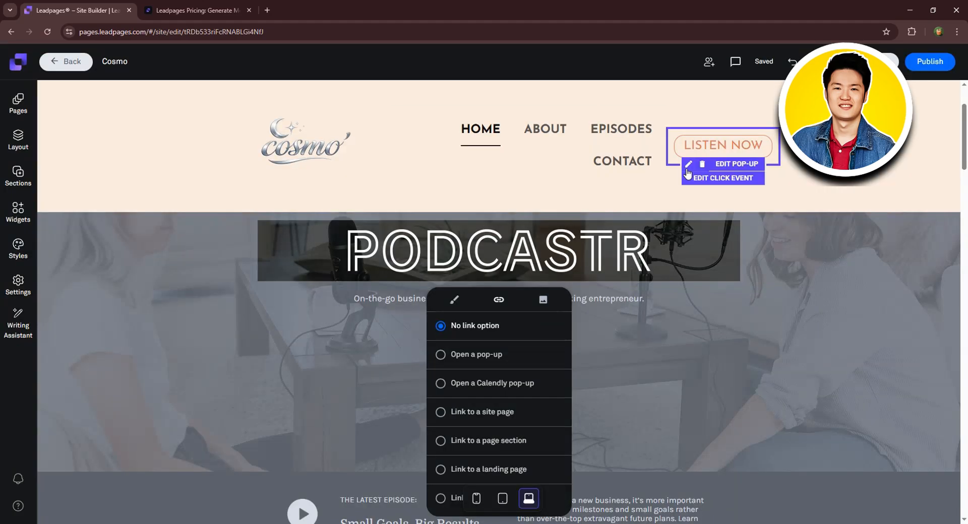
pyautogui.click(859, 320)
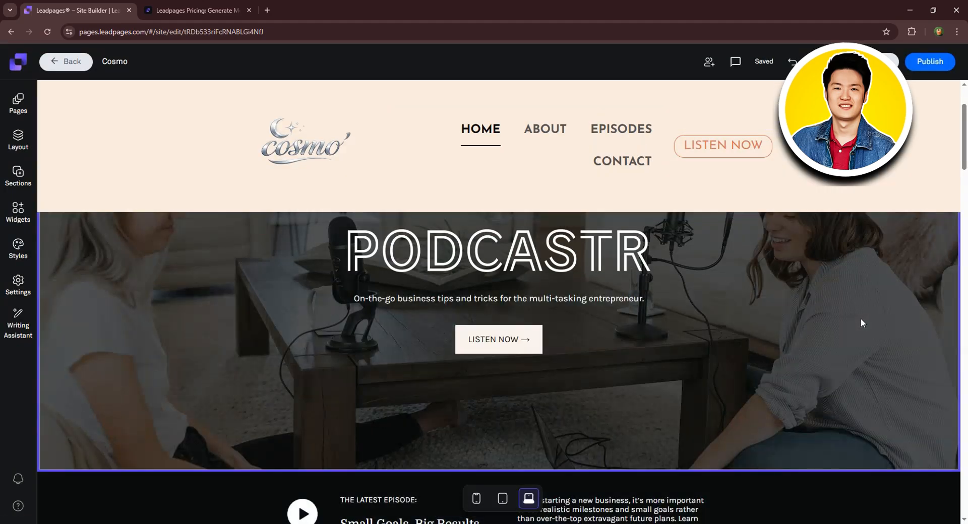
pyautogui.click(511, 342)
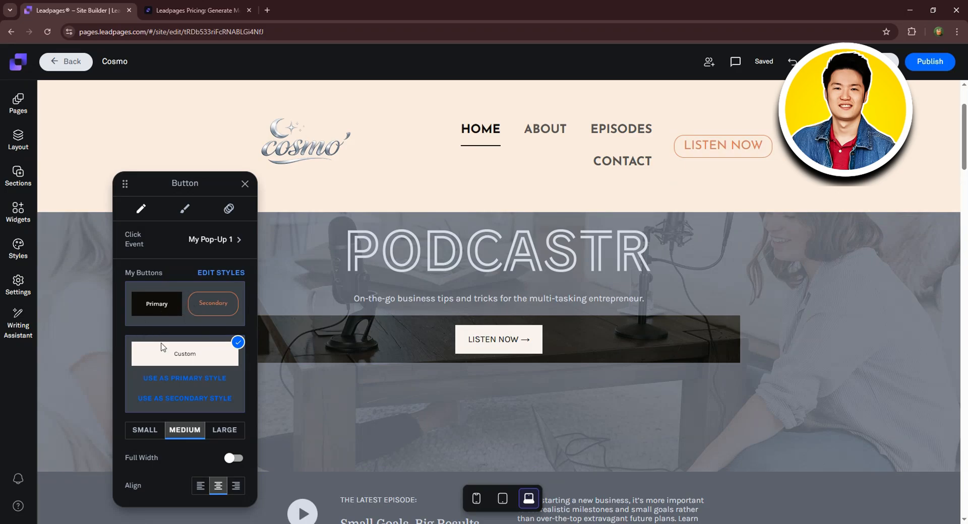
pyautogui.click(337, 436)
pyautogui.scroll(-3, 341, 415)
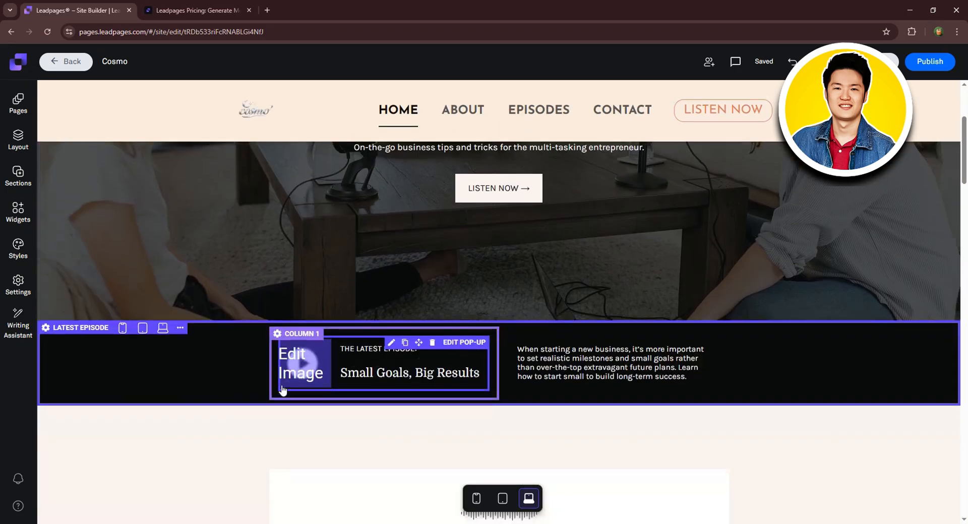
pyautogui.scroll(-1, 282, 389)
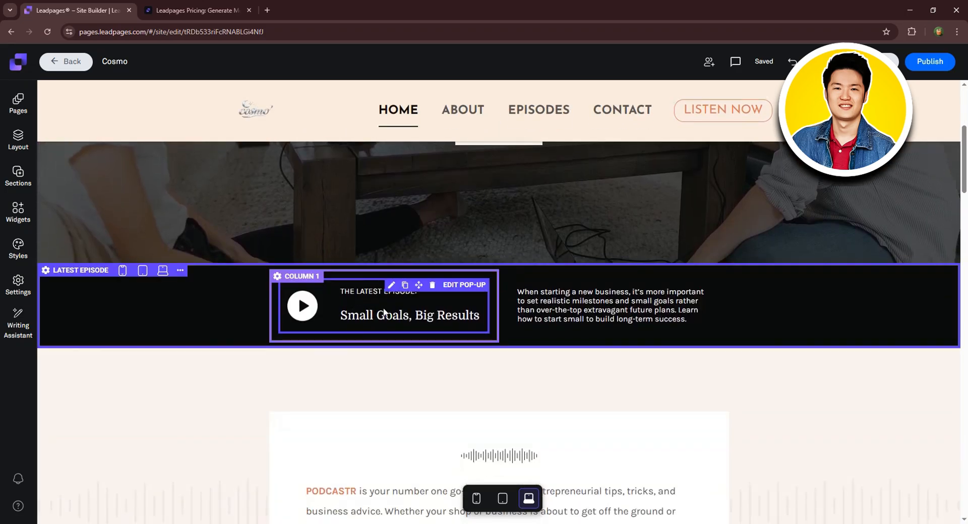
# Set the Latest Episode label's text size to 5, leaving break margin and alignment unchanged.
pyautogui.click(384, 312)
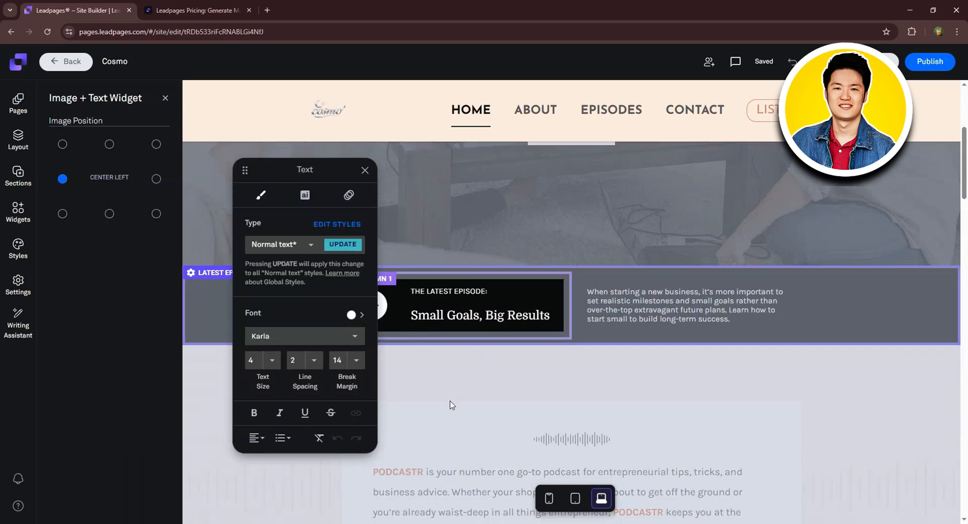
pyautogui.click(272, 360)
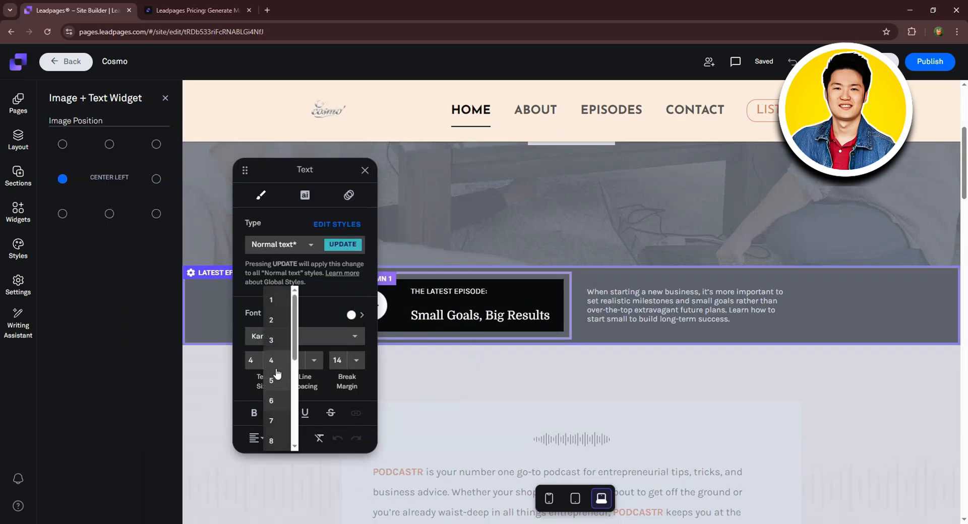
pyautogui.click(275, 385)
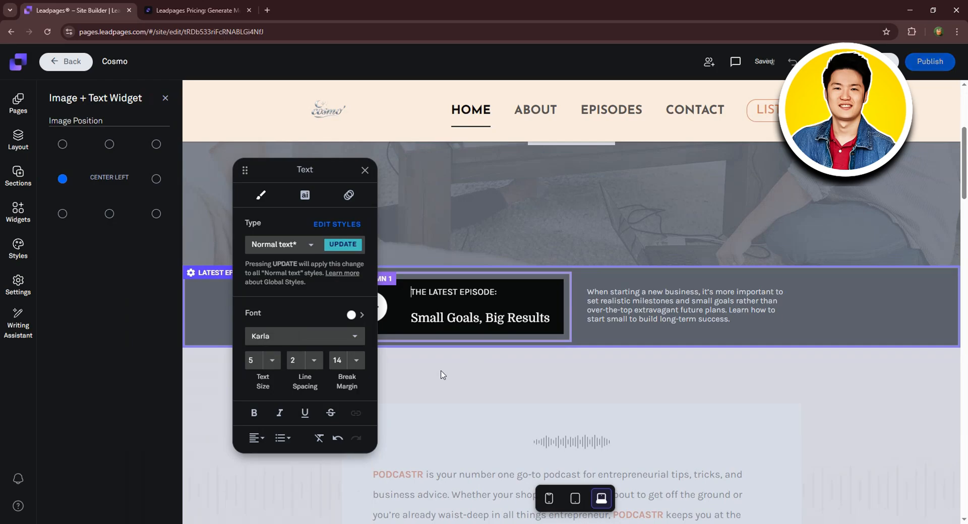
pyautogui.click(355, 361)
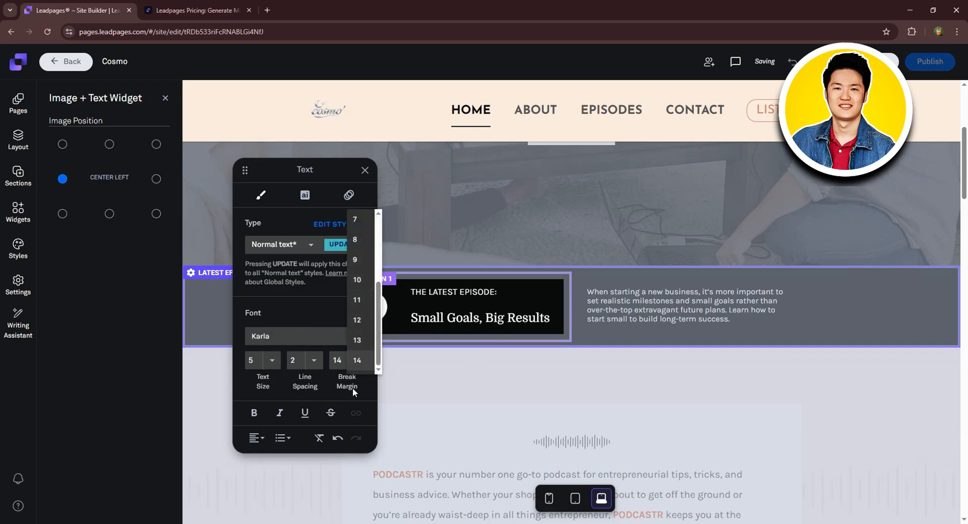
pyautogui.click(257, 438)
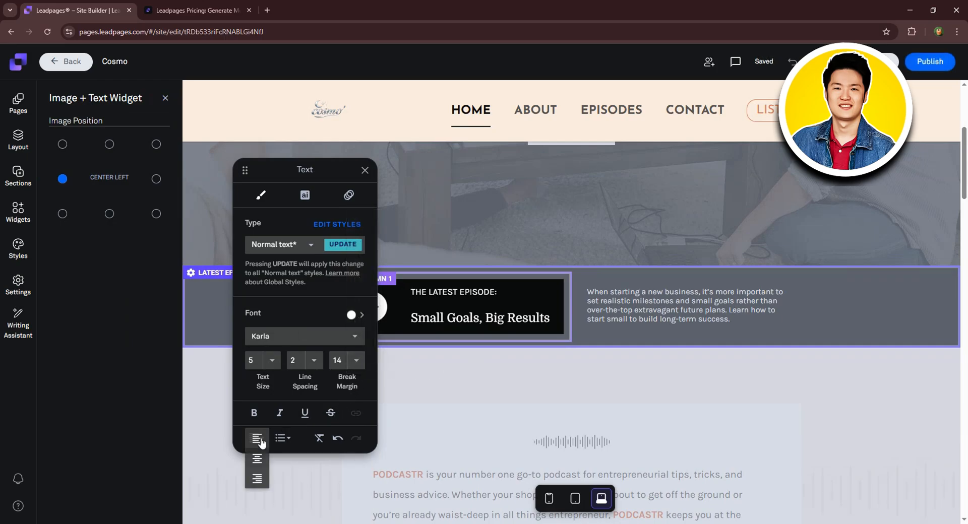
pyautogui.click(286, 439)
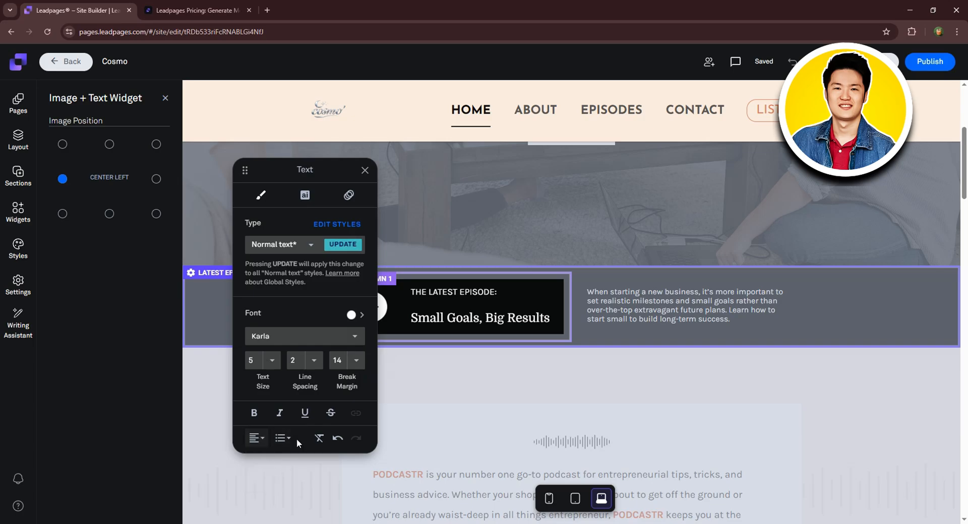
pyautogui.click(452, 410)
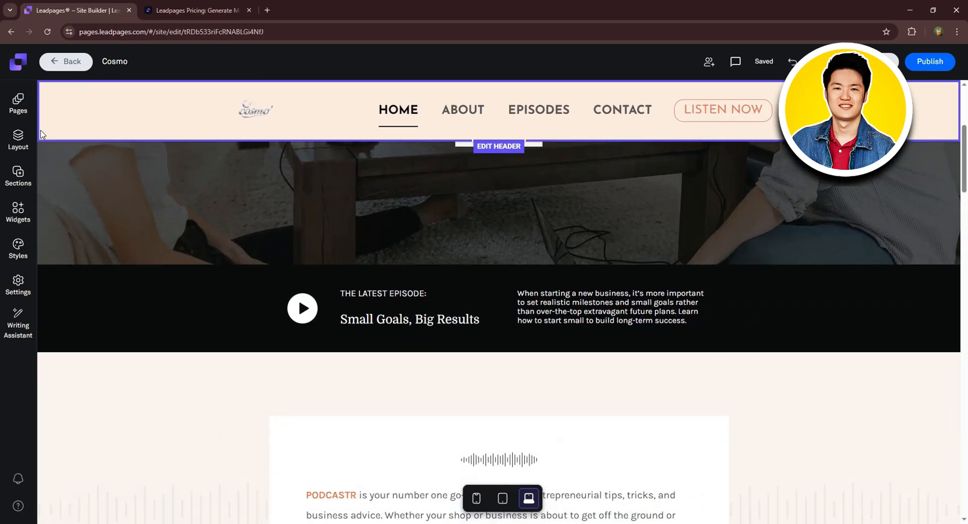
# Drag the Headline section below Latest Episode and back, then bring up the Add a Section library.
pyautogui.click(18, 144)
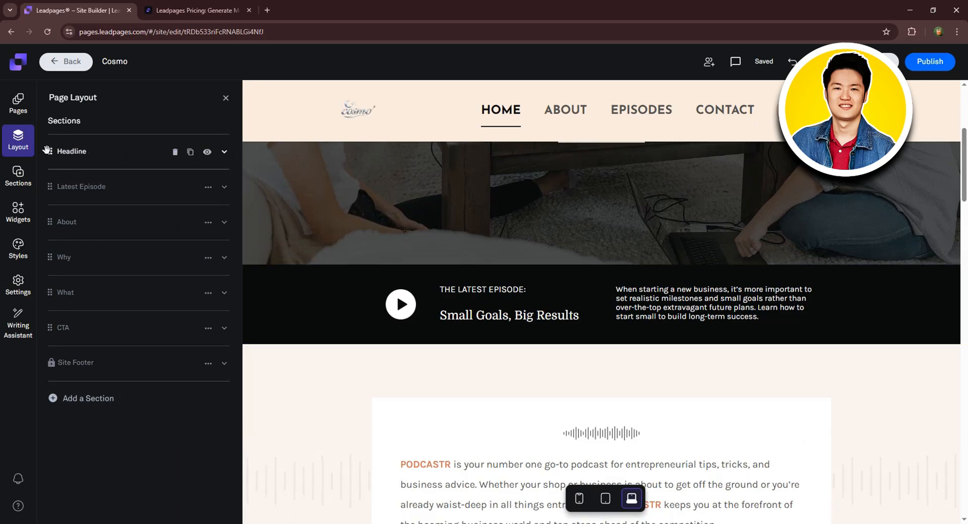
pyautogui.moveTo(50, 151)
pyautogui.mouseDown()
pyautogui.moveTo(44, 195)
pyautogui.moveTo(51, 152)
pyautogui.mouseUp()
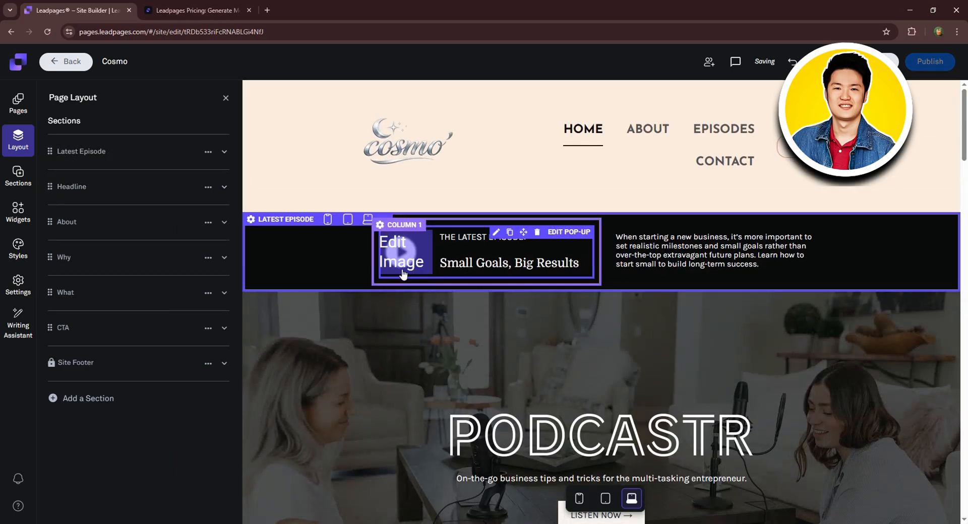
pyautogui.moveTo(50, 173); pyautogui.dragTo(49, 142)
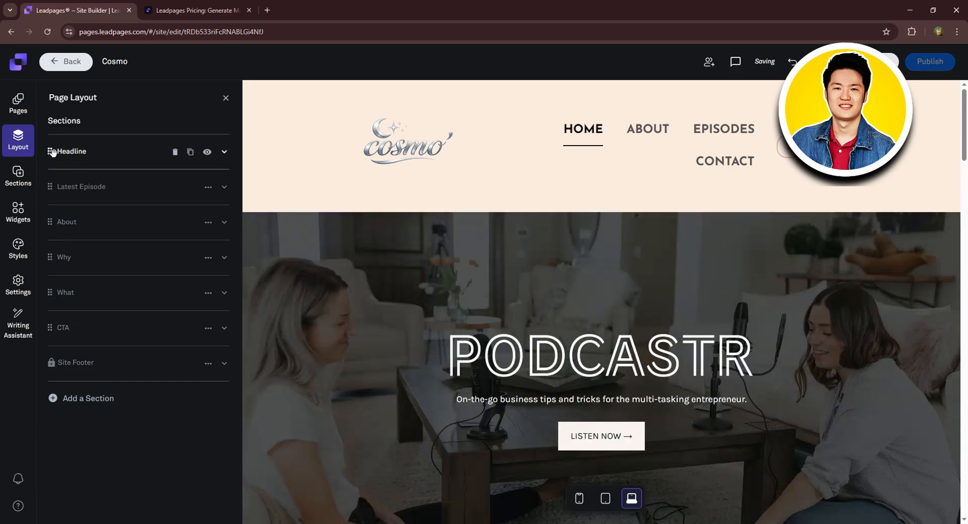
pyautogui.scroll(-7, 428, 211)
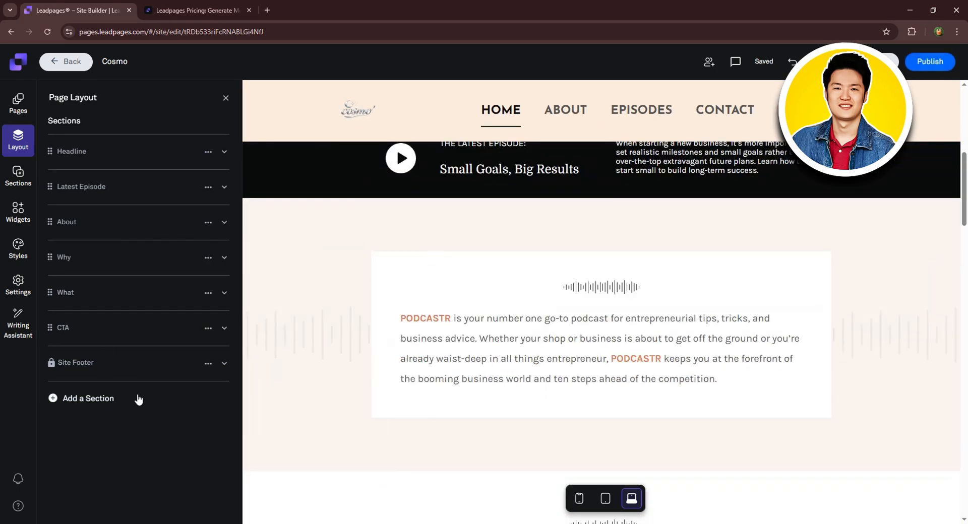
pyautogui.click(76, 399)
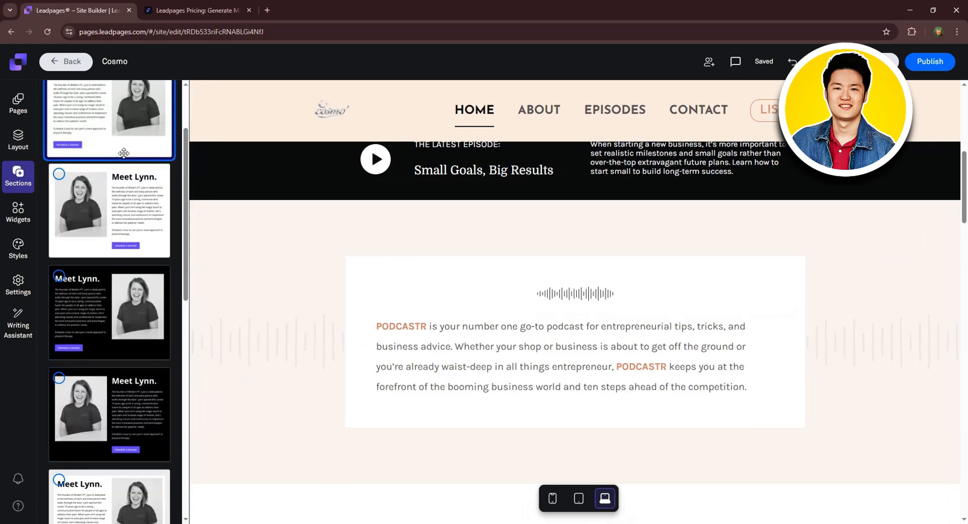
# Drag the About Us team template from the library onto the page below Latest Episode.
pyautogui.scroll(-4, 114, 359)
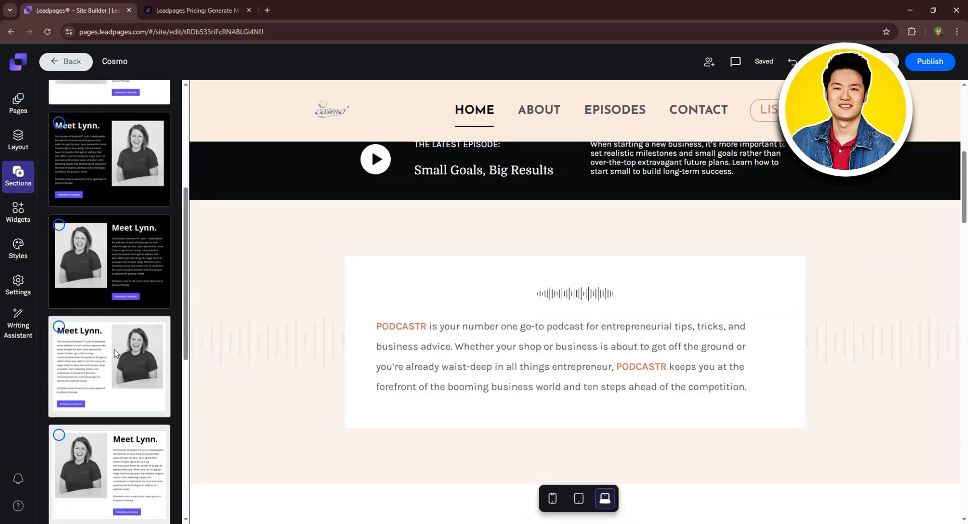
pyautogui.scroll(-2, 125, 370)
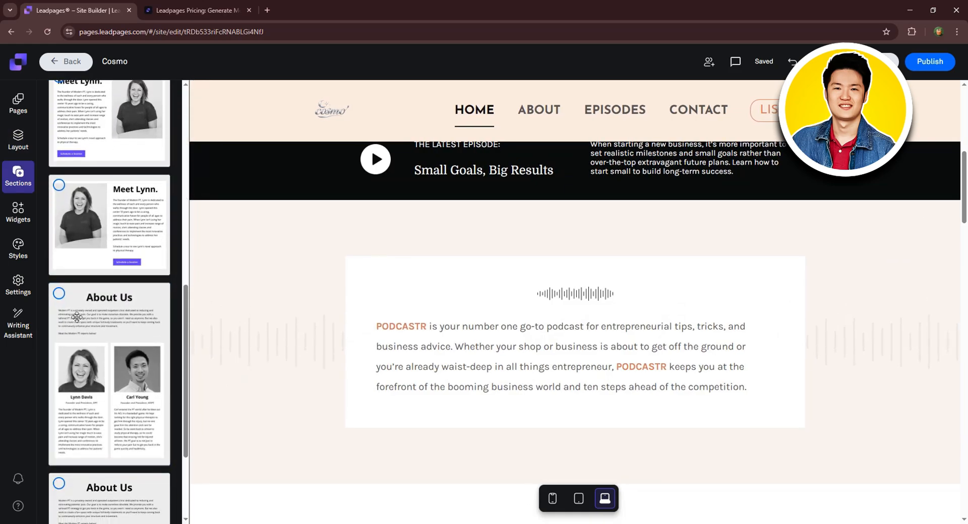
pyautogui.click(61, 296)
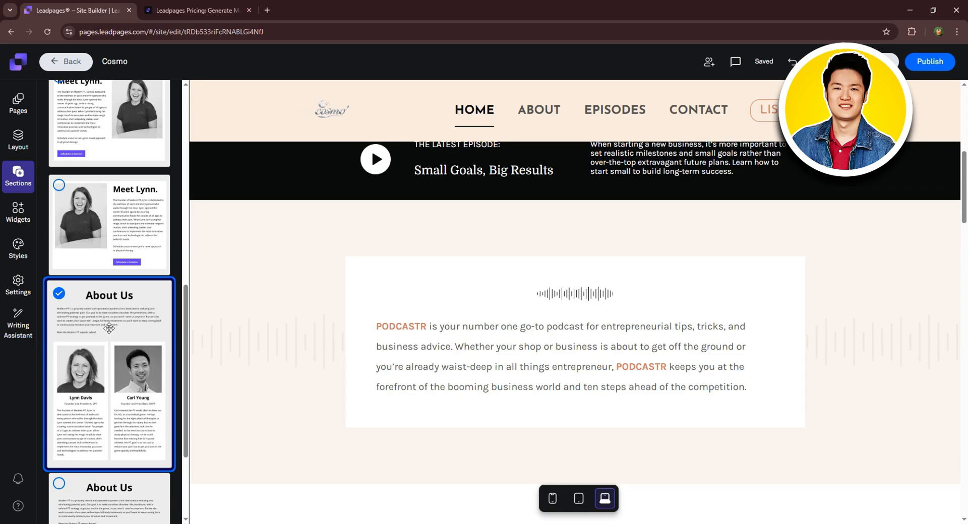
pyautogui.moveTo(116, 299); pyautogui.dragTo(560, 279)
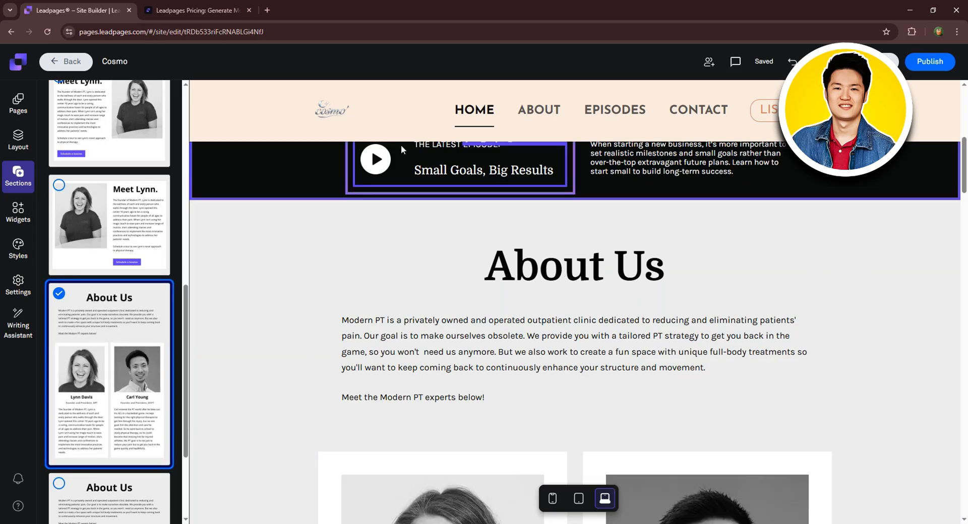
# Select the first team member's photo and go to the image library's upload area.
pyautogui.scroll(-5, 743, 292)
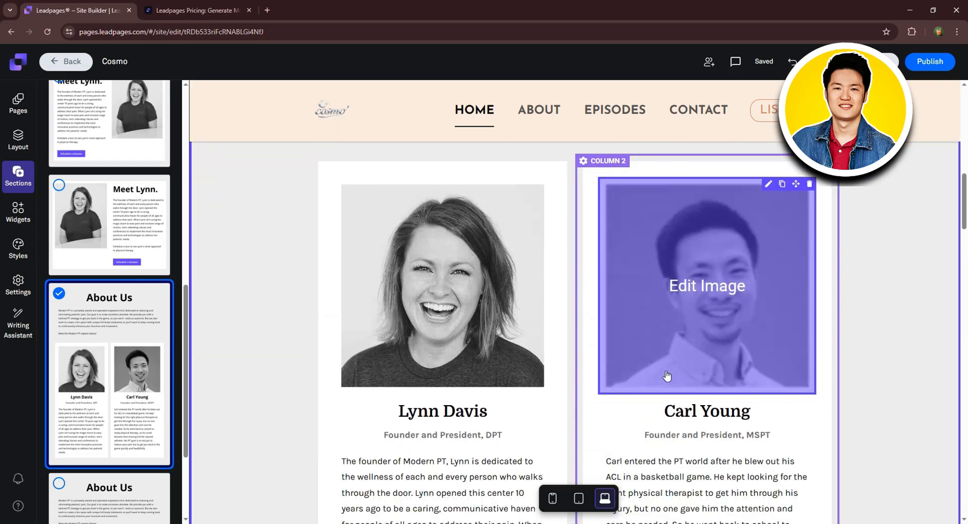
pyautogui.scroll(-6, 517, 357)
pyautogui.scroll(7, 418, 350)
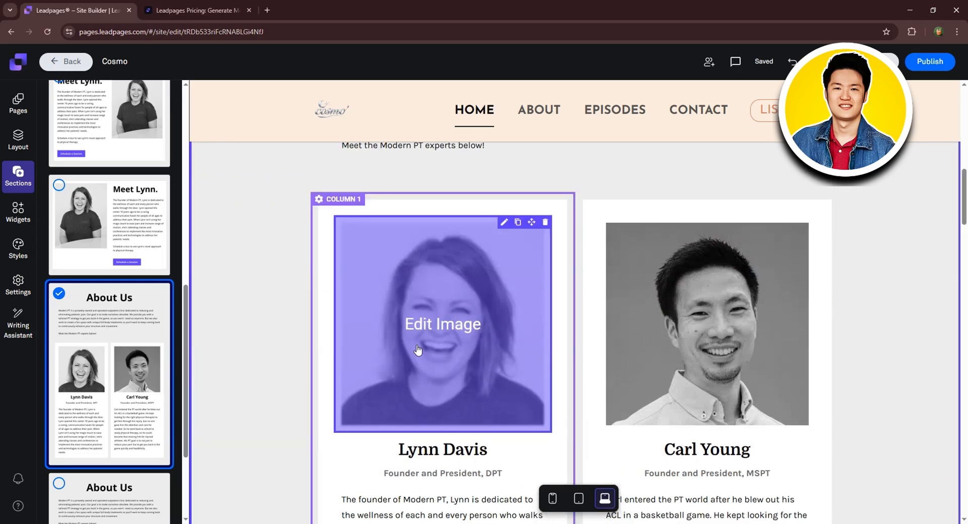
pyautogui.click(441, 332)
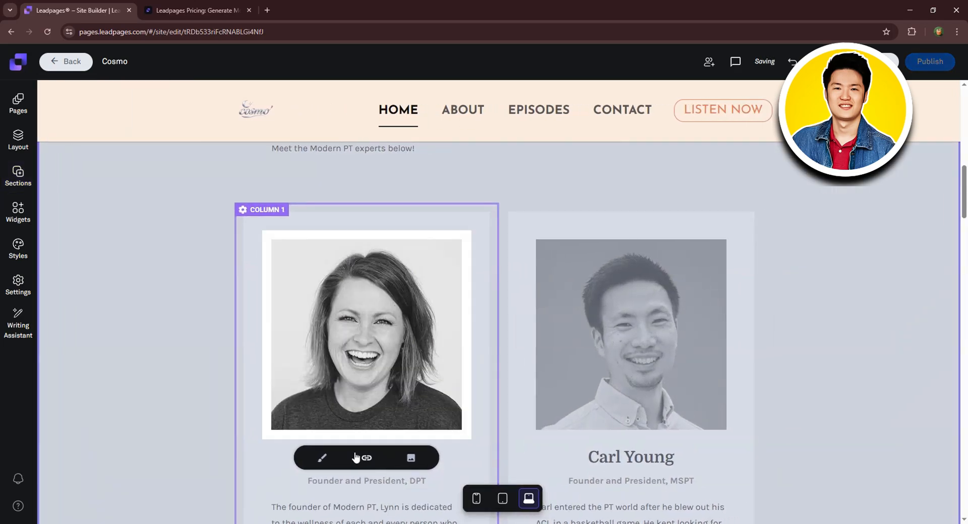
pyautogui.click(410, 458)
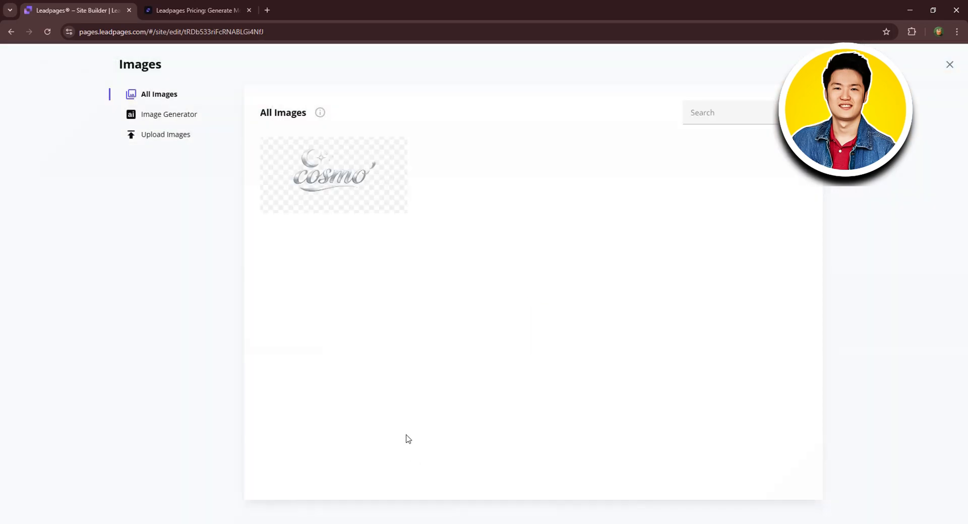
pyautogui.click(180, 116)
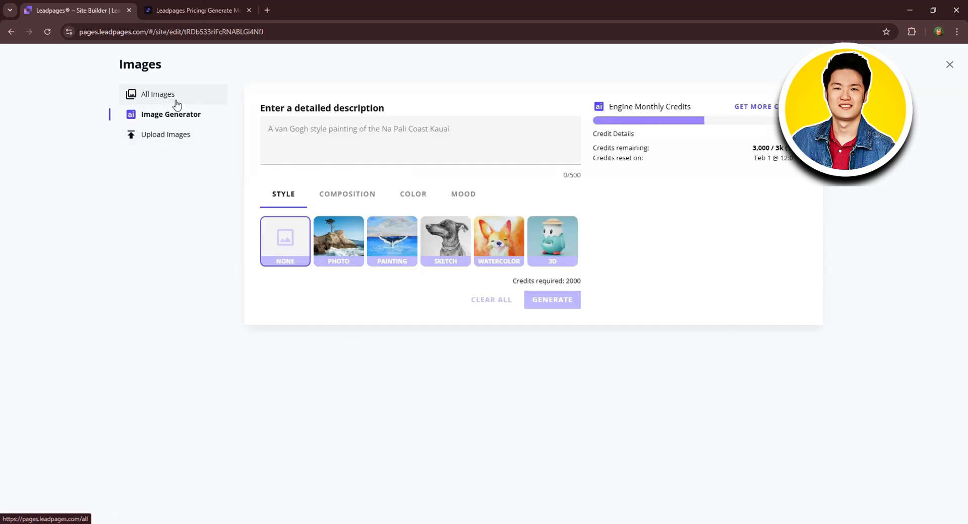
pyautogui.click(179, 96)
pyautogui.click(179, 137)
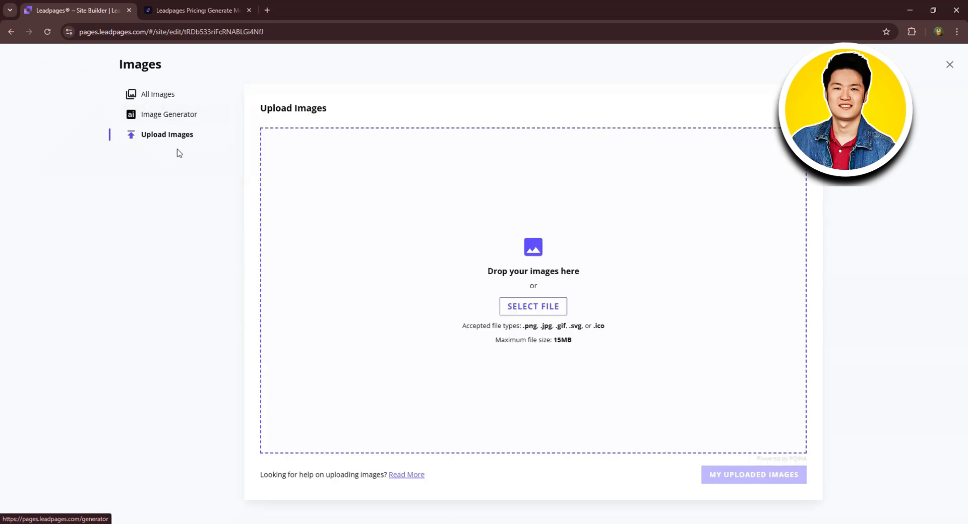
# Upload product 2.png and insert it in place of the portrait.
pyautogui.click(532, 308)
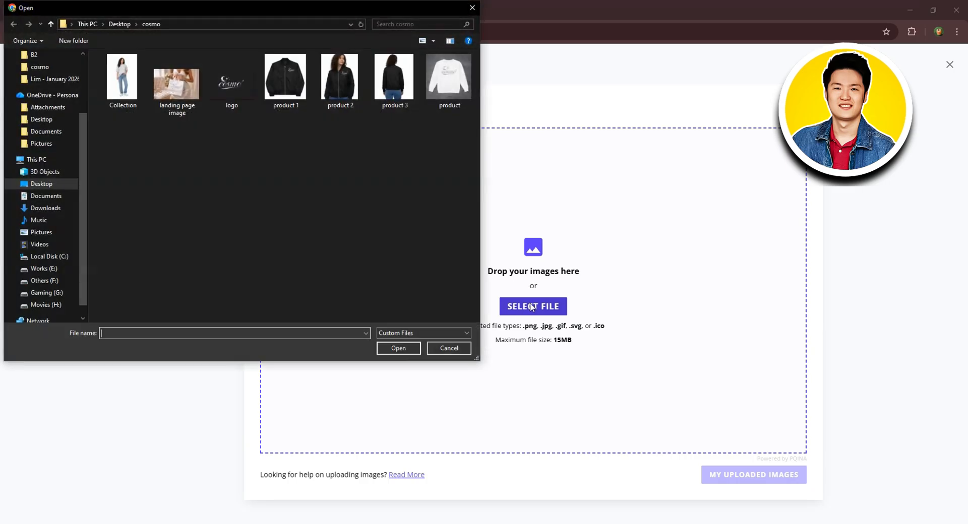
pyautogui.click(346, 85)
pyautogui.click(411, 351)
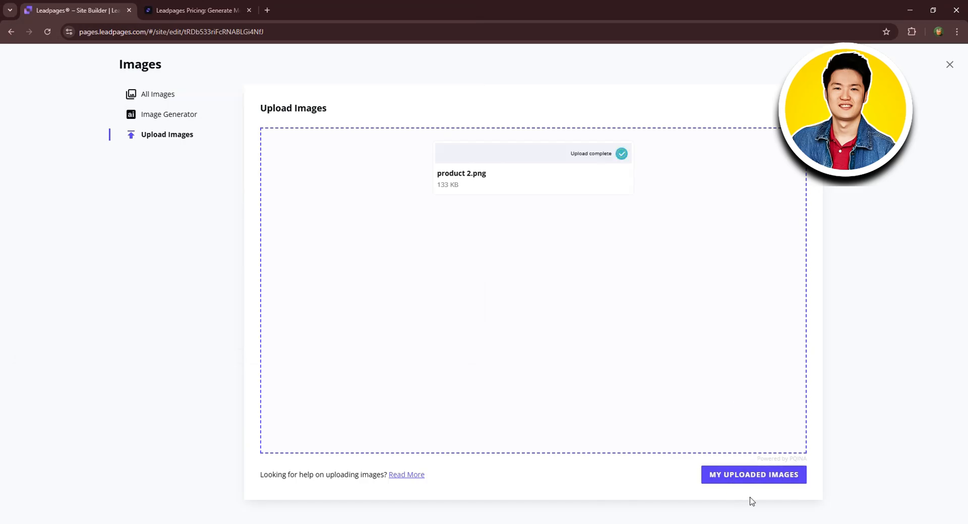
pyautogui.click(756, 479)
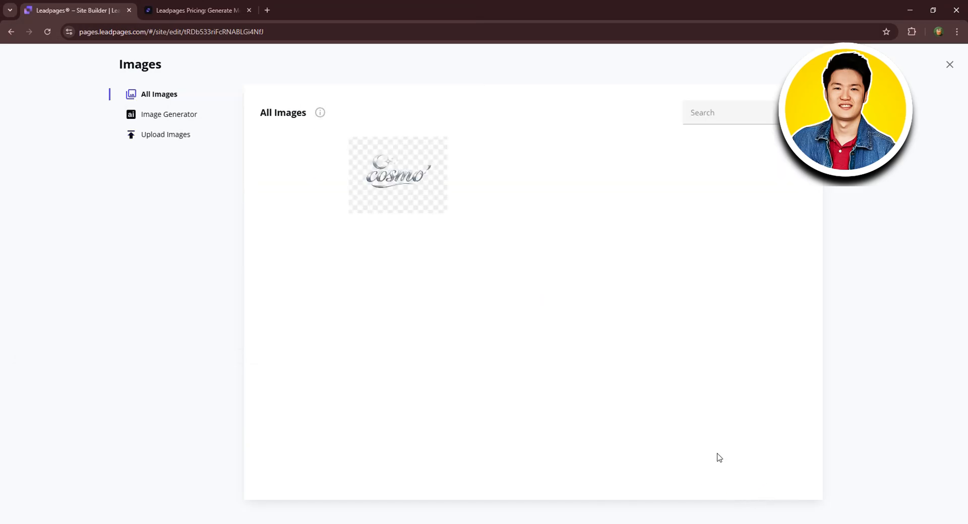
pyautogui.click(298, 178)
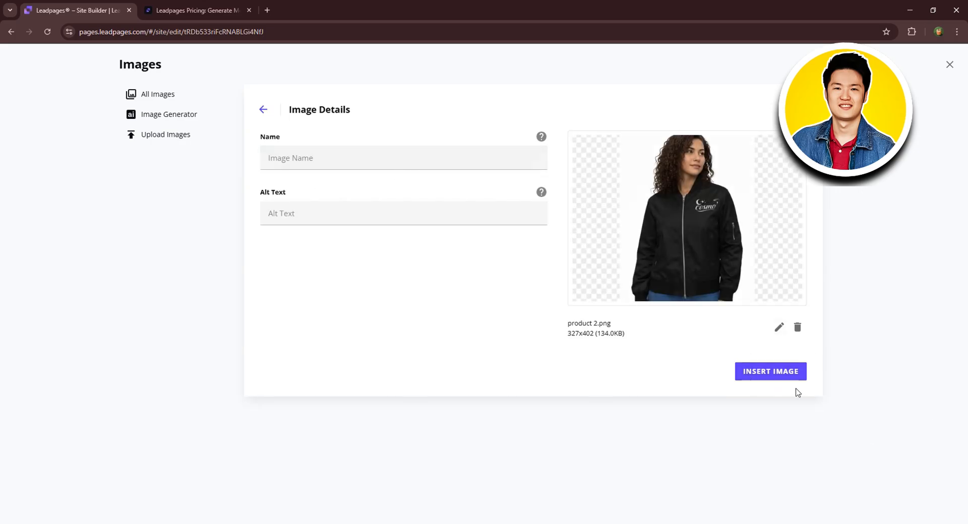
pyautogui.click(767, 376)
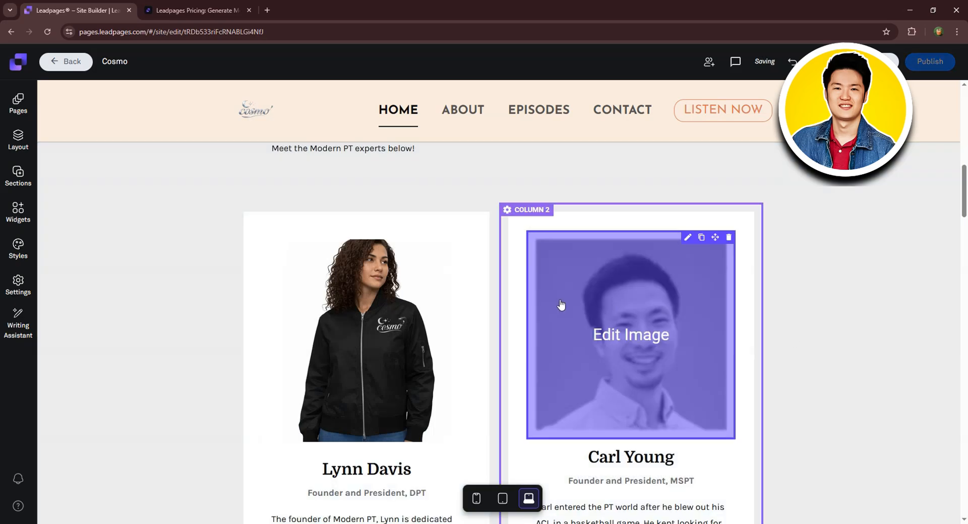
# Replace the left team card's name heading with a new person's full name.
pyautogui.scroll(-1, 890, 252)
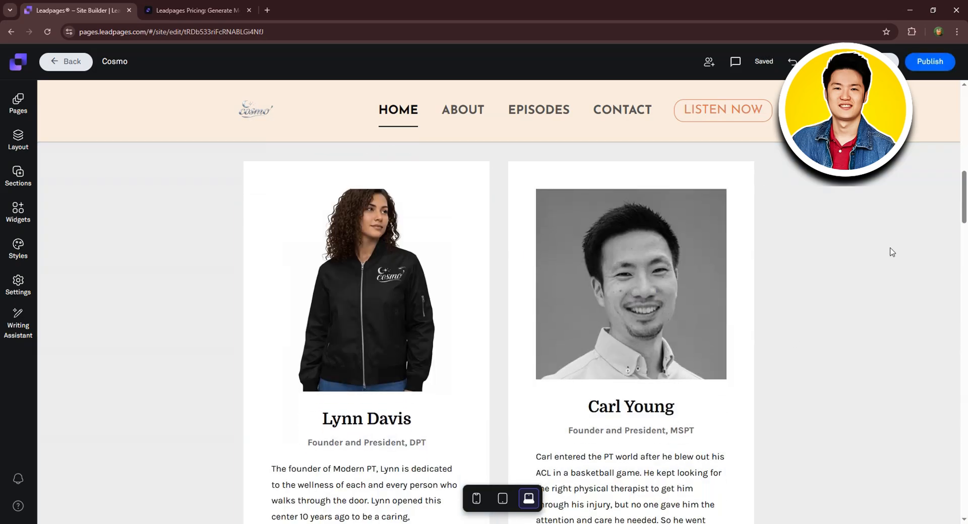
pyautogui.scroll(-2, 408, 311)
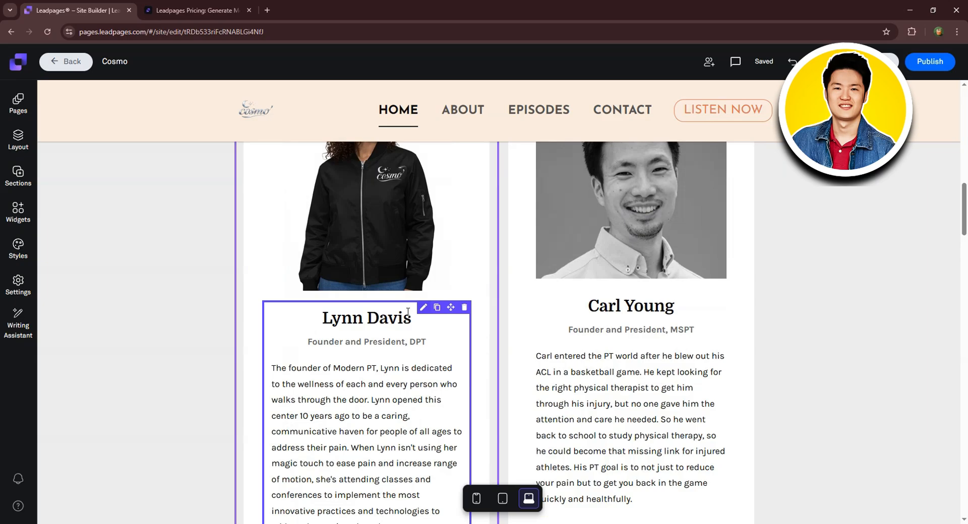
pyautogui.doubleClick(382, 318)
pyautogui.click(316, 319)
pyautogui.moveTo(342, 319); pyautogui.dragTo(435, 316)
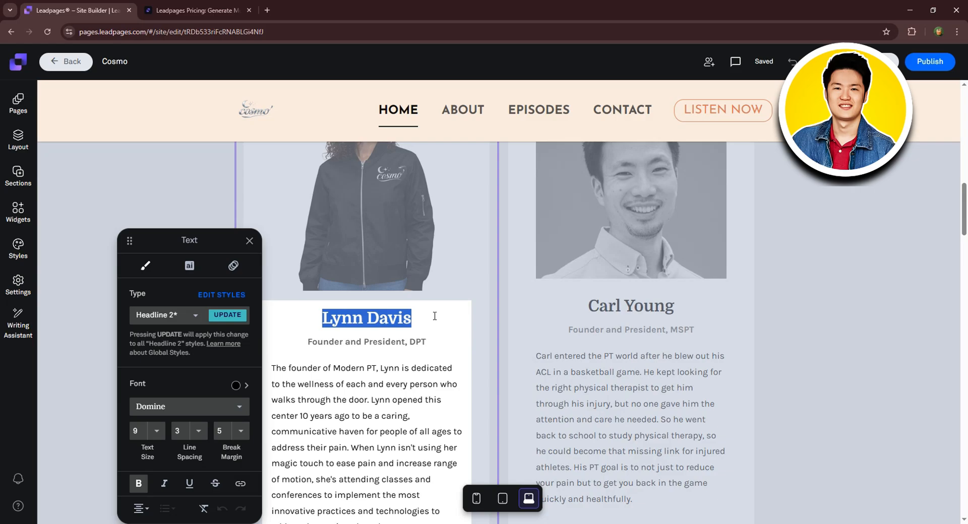
pyautogui.write('Carl')
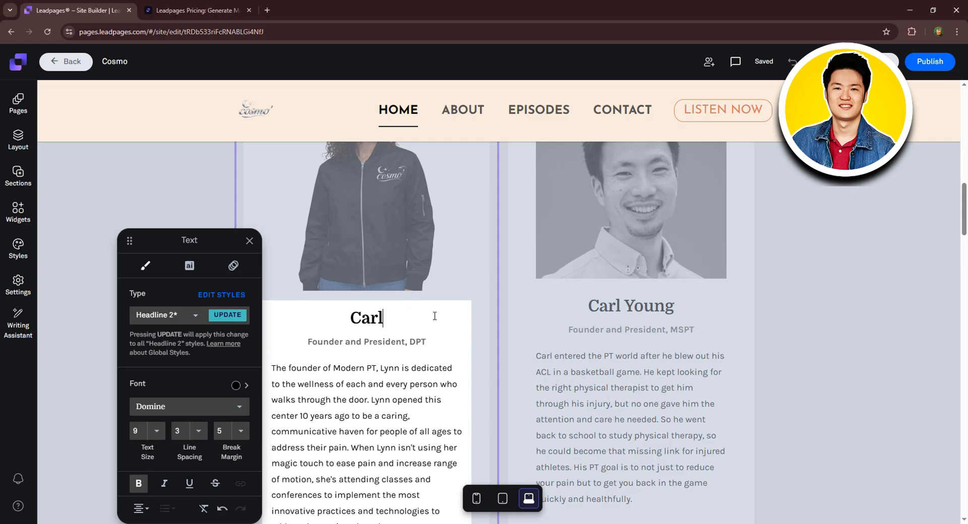
pyautogui.write(' Davis')
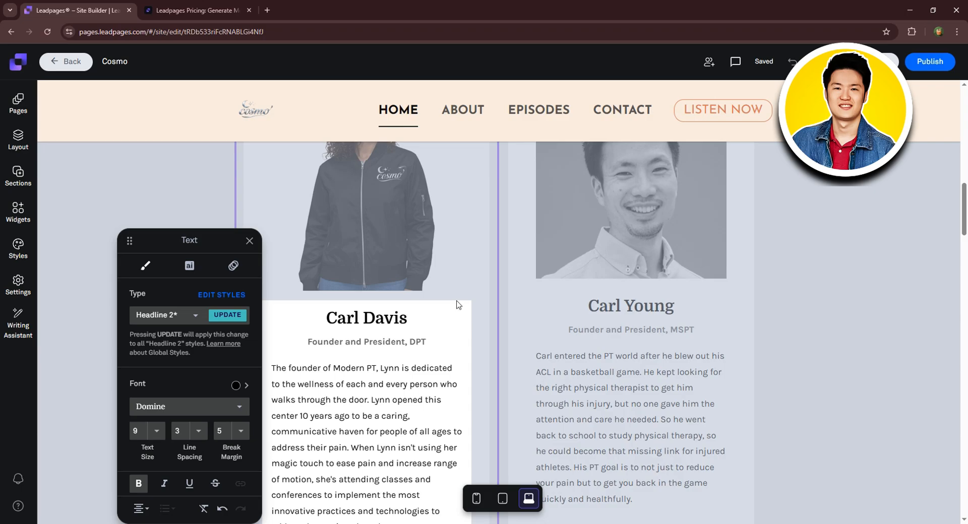
pyautogui.moveTo(324, 319); pyautogui.dragTo(416, 317)
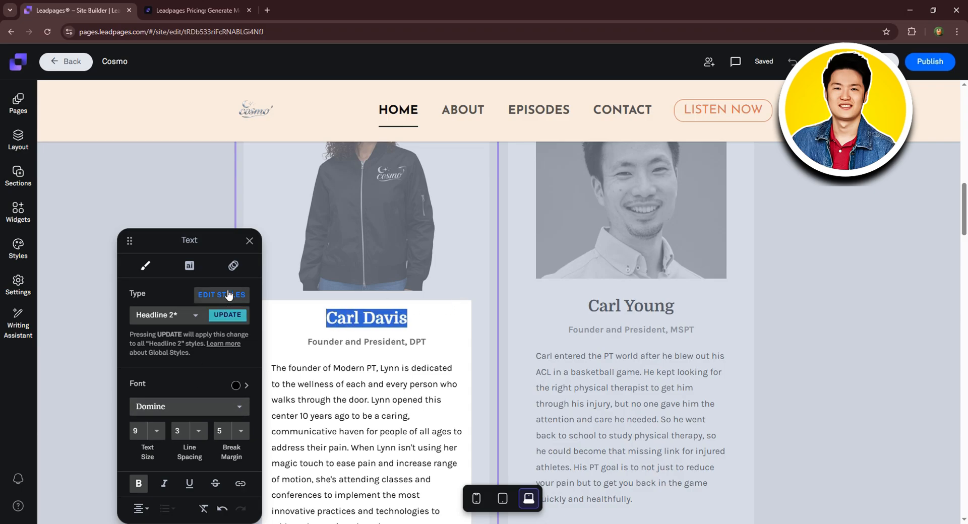
# Give the left card's name heading a Fade In animation from the Left at Default speed.
pyautogui.click(194, 267)
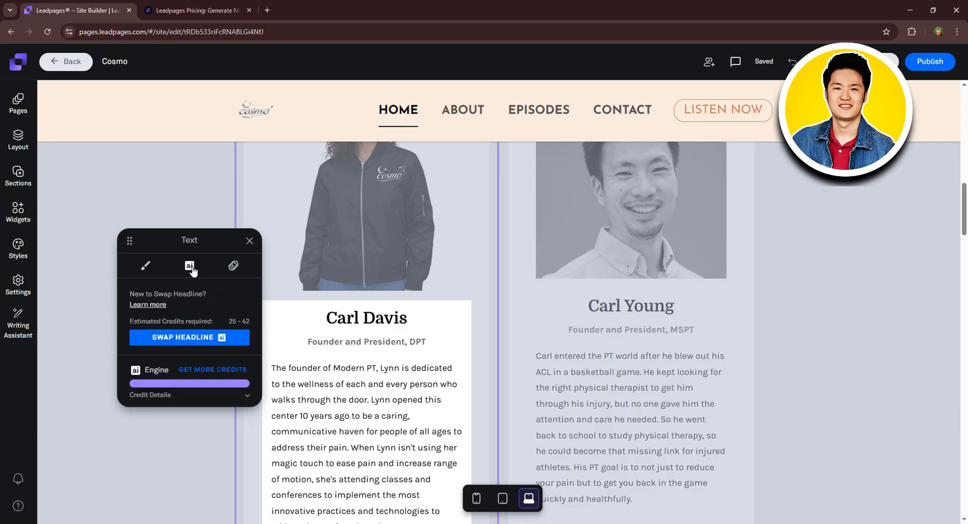
pyautogui.click(233, 266)
pyautogui.click(200, 312)
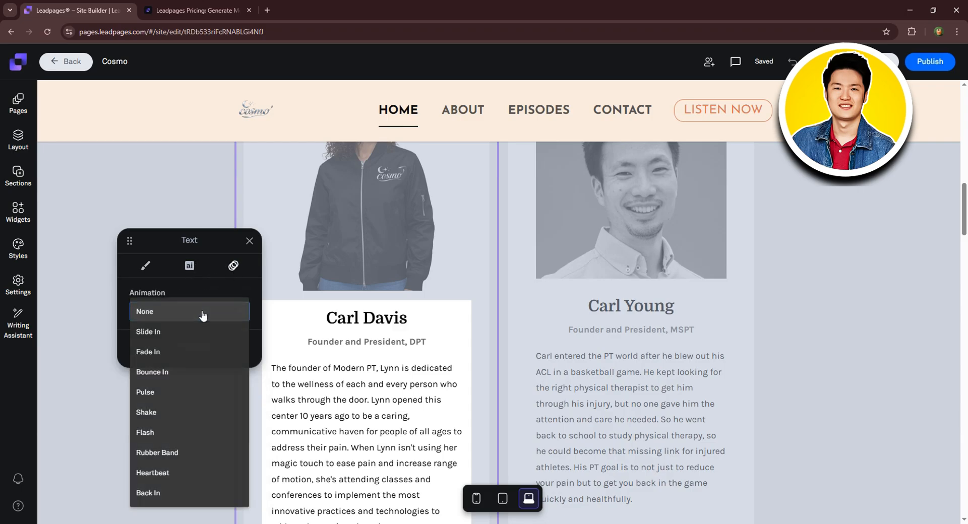
pyautogui.click(179, 353)
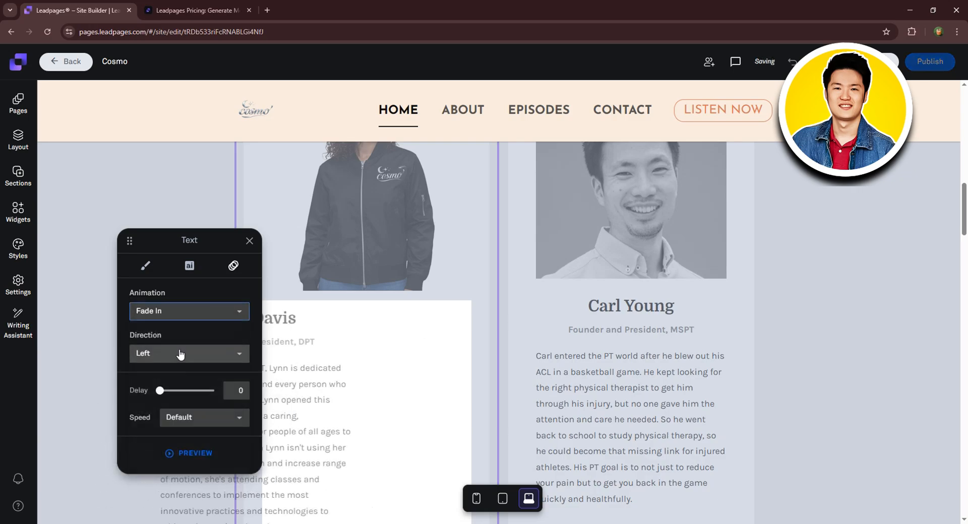
pyautogui.click(206, 353)
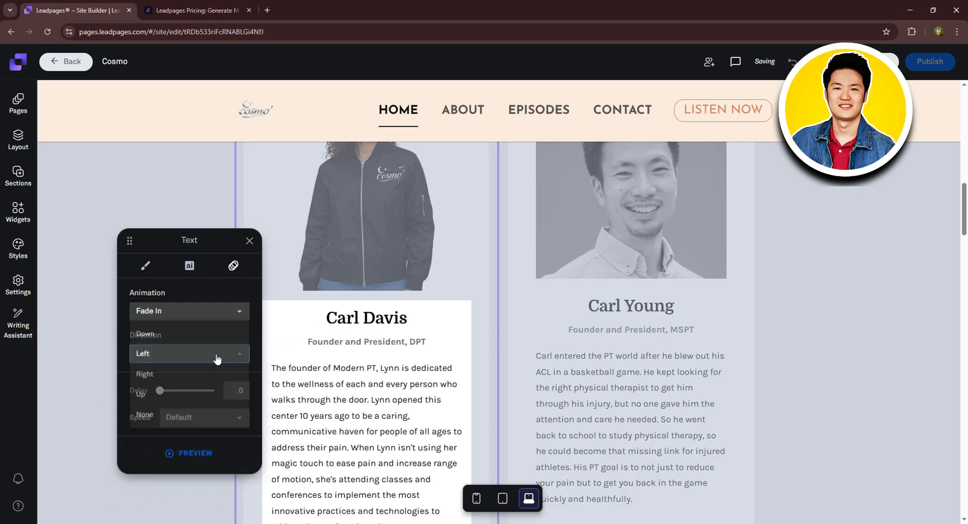
pyautogui.click(187, 374)
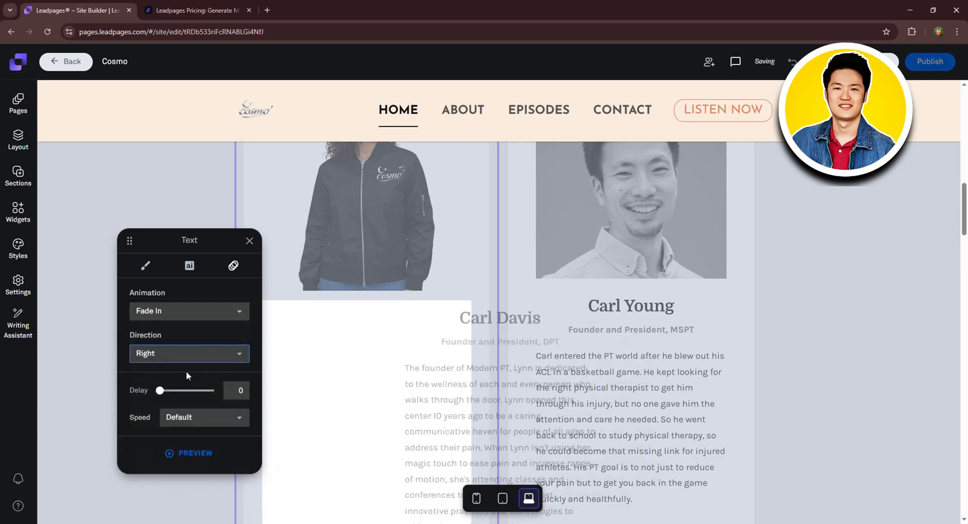
pyautogui.click(201, 355)
pyautogui.click(194, 333)
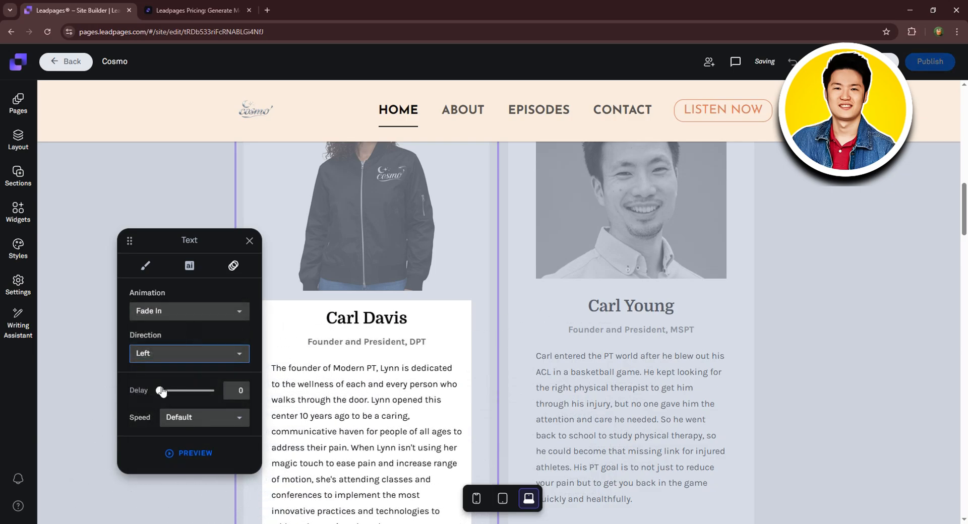
pyautogui.click(234, 421)
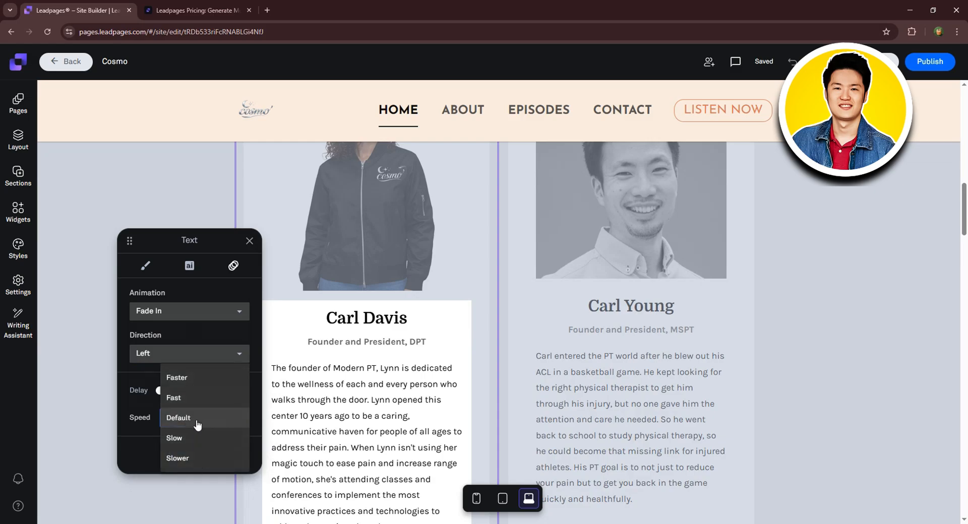
pyautogui.click(203, 296)
pyautogui.click(145, 265)
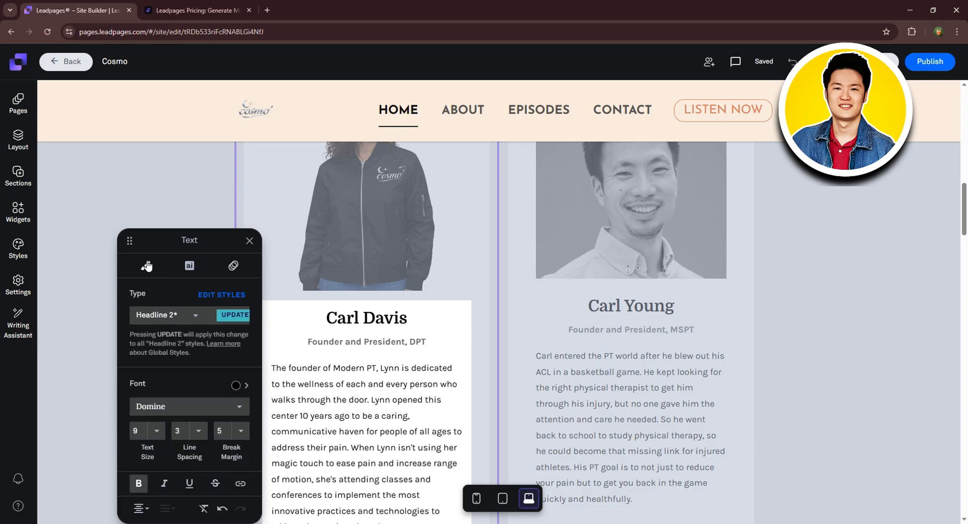
pyautogui.click(336, 364)
pyautogui.click(249, 242)
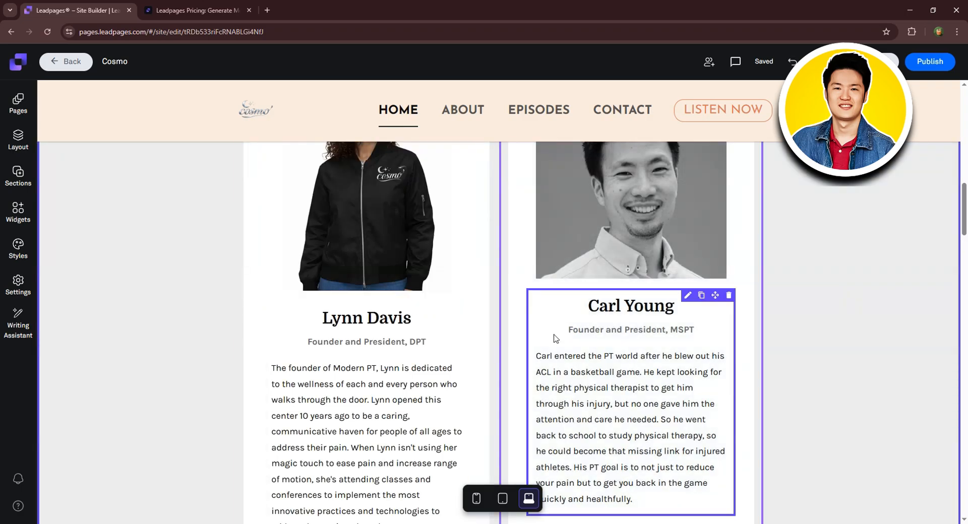
# Drag a Button widget beneath the 'What we talk about' heading to add a Sign Up button.
pyautogui.scroll(-7, 555, 338)
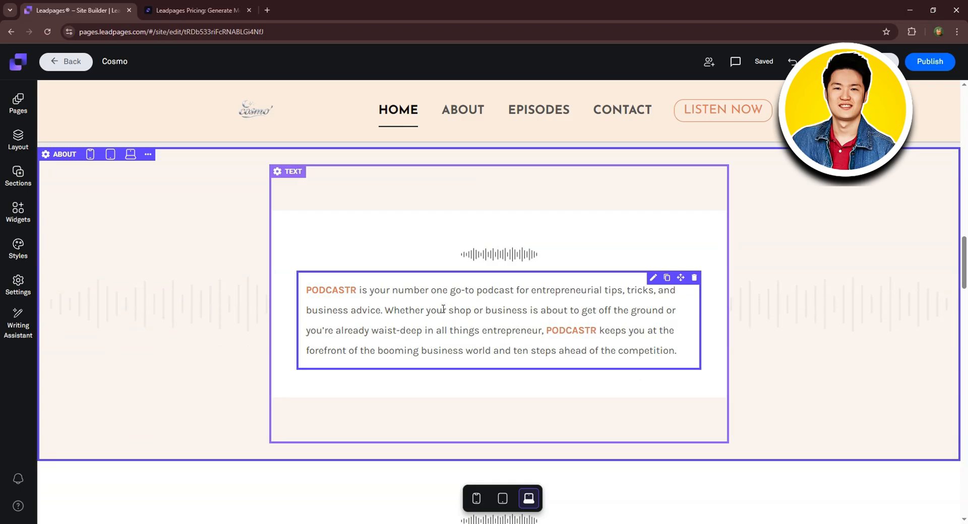
pyautogui.click(19, 212)
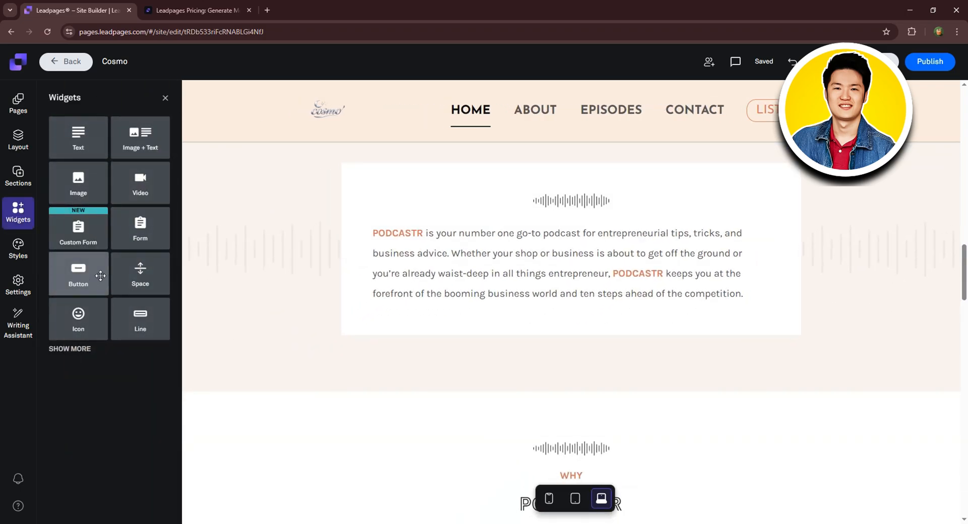
pyautogui.scroll(-10, 501, 279)
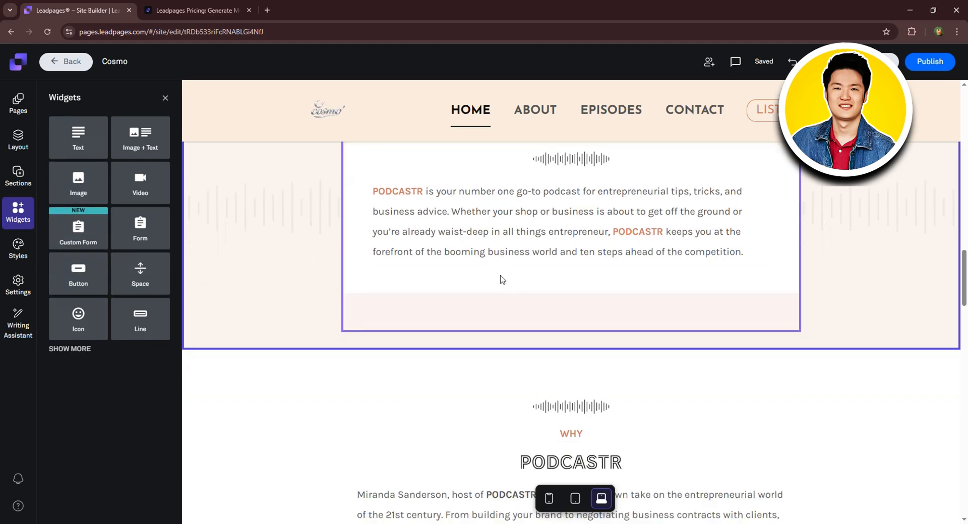
pyautogui.scroll(-12, 552, 298)
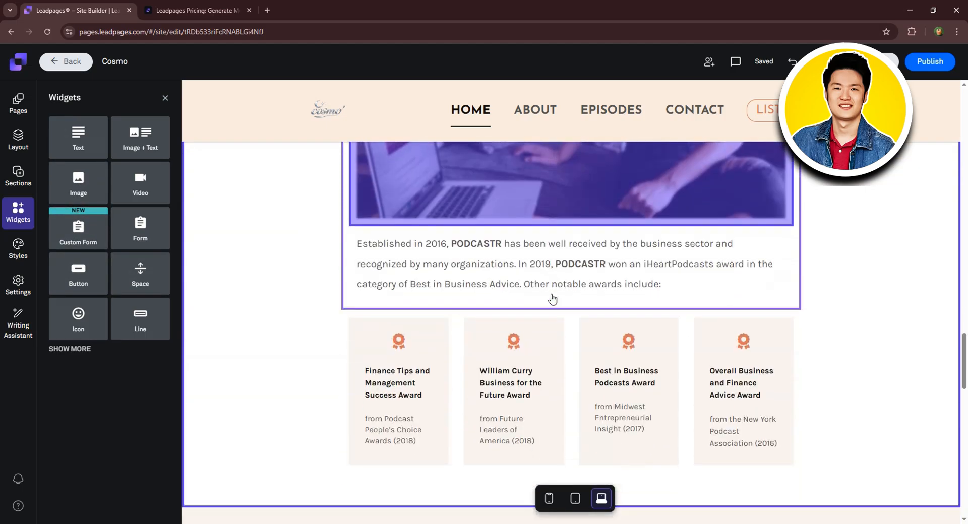
pyautogui.scroll(-5, 554, 301)
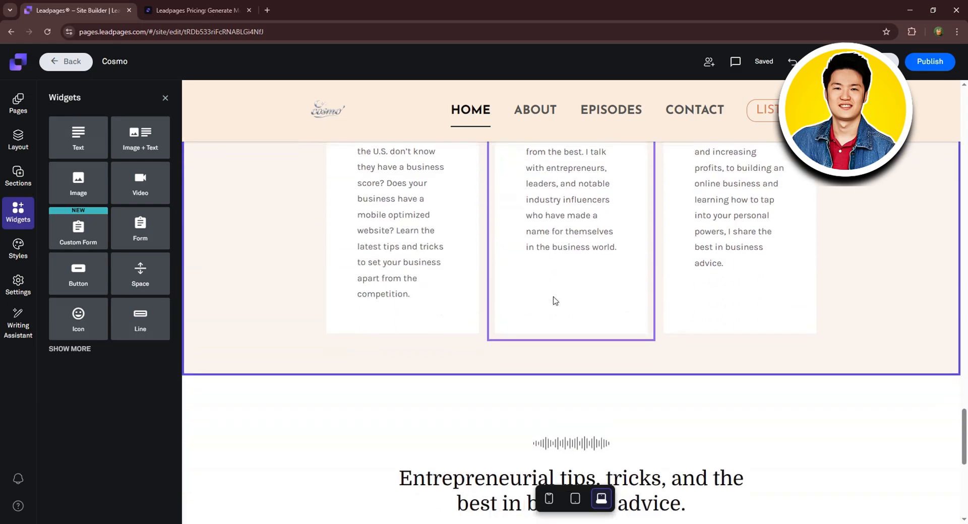
pyautogui.scroll(5, 553, 300)
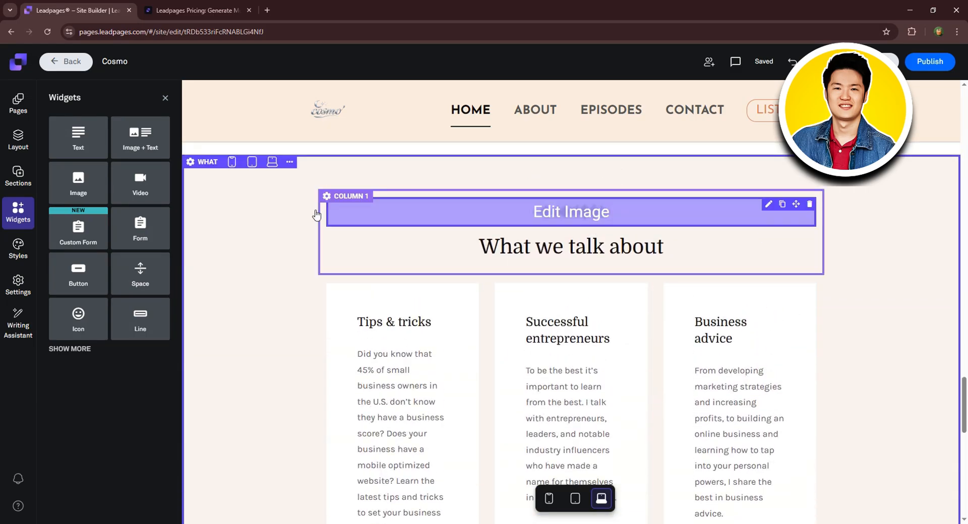
pyautogui.moveTo(78, 275); pyautogui.dragTo(559, 306)
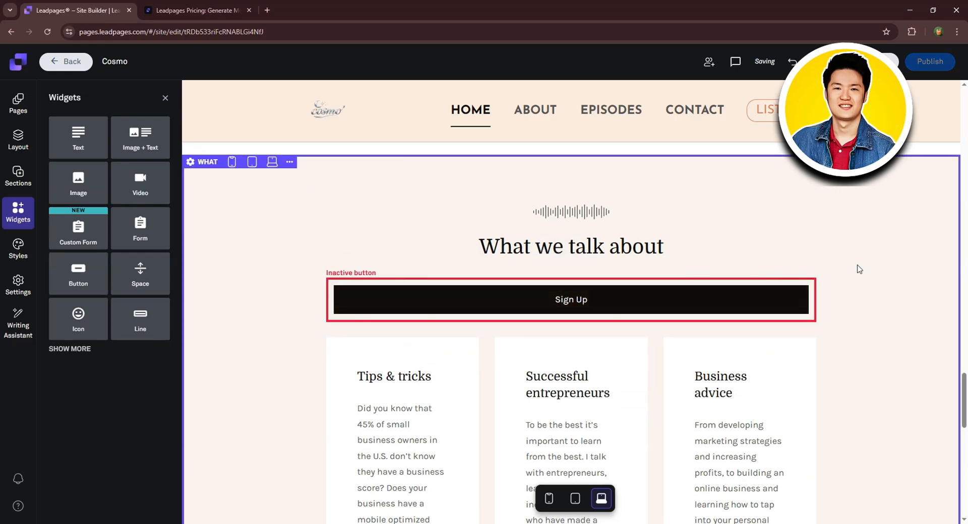
pyautogui.scroll(10, 920, 251)
pyautogui.scroll(15, 920, 251)
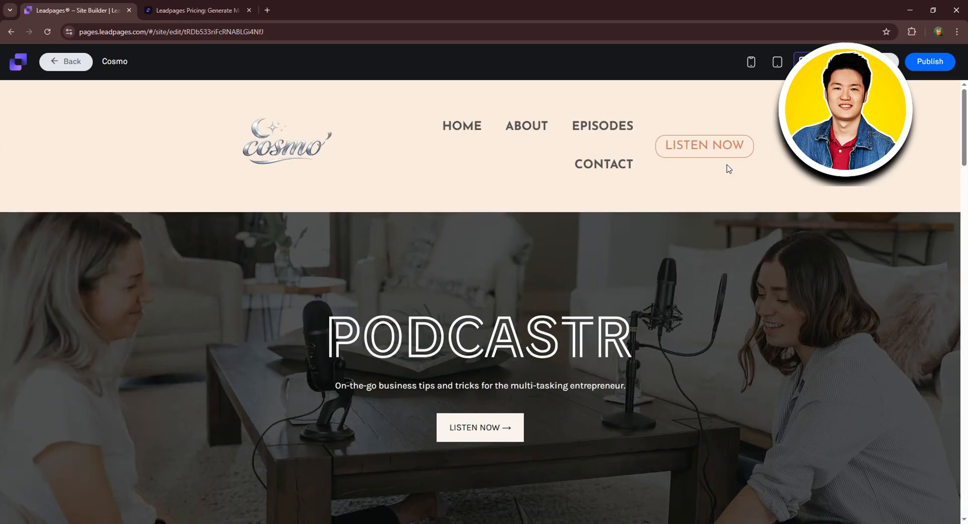
pyautogui.click(777, 61)
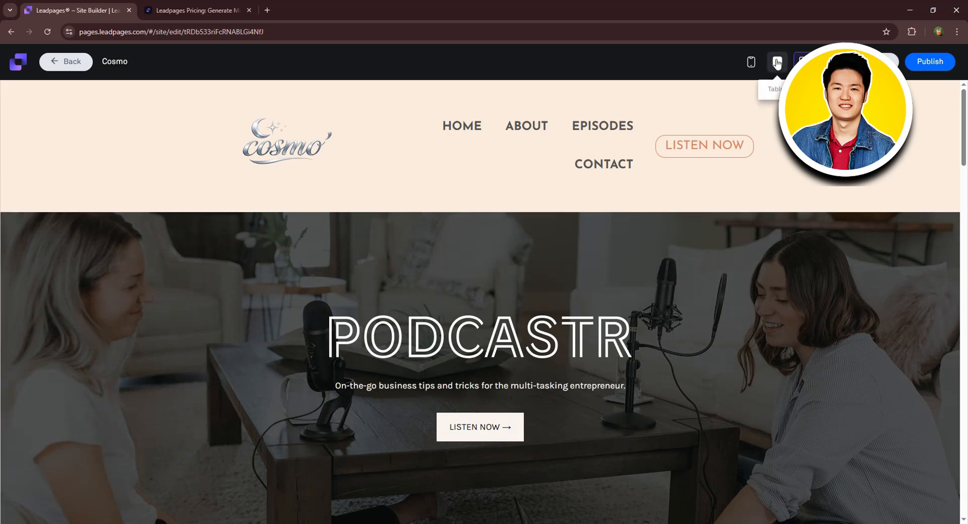
pyautogui.click(751, 62)
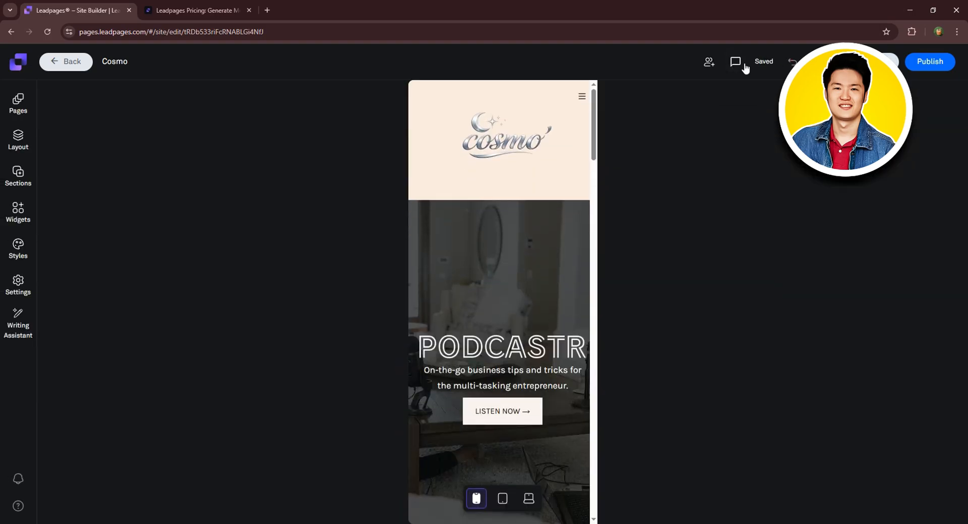
pyautogui.click(528, 498)
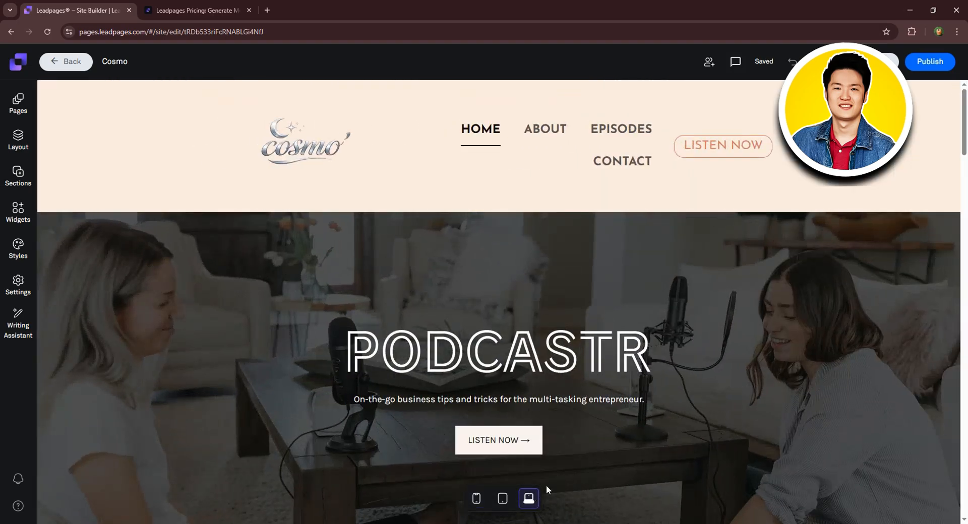